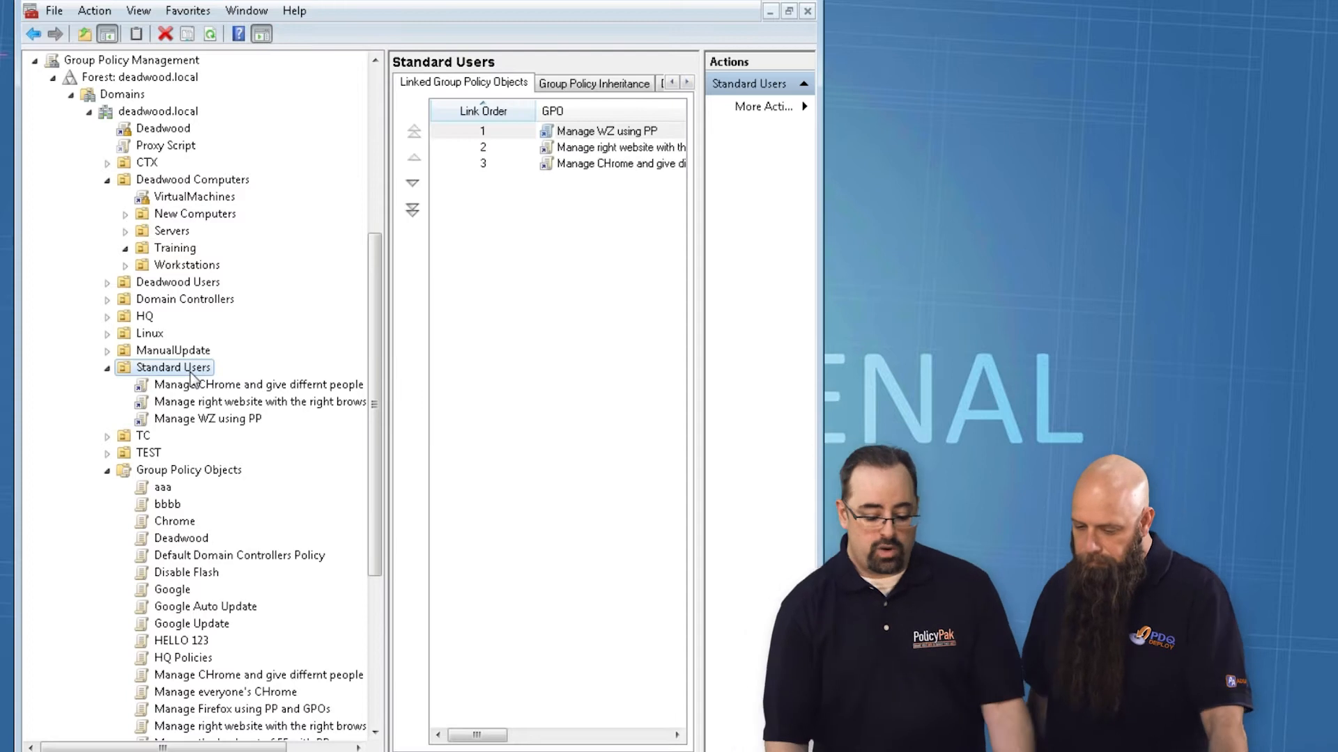
Step: Create a new GPO named "MAnage DEVs vs Users" linked to the Standard Users OU
{"action": "left_click", "coordinate": [244, 392]}
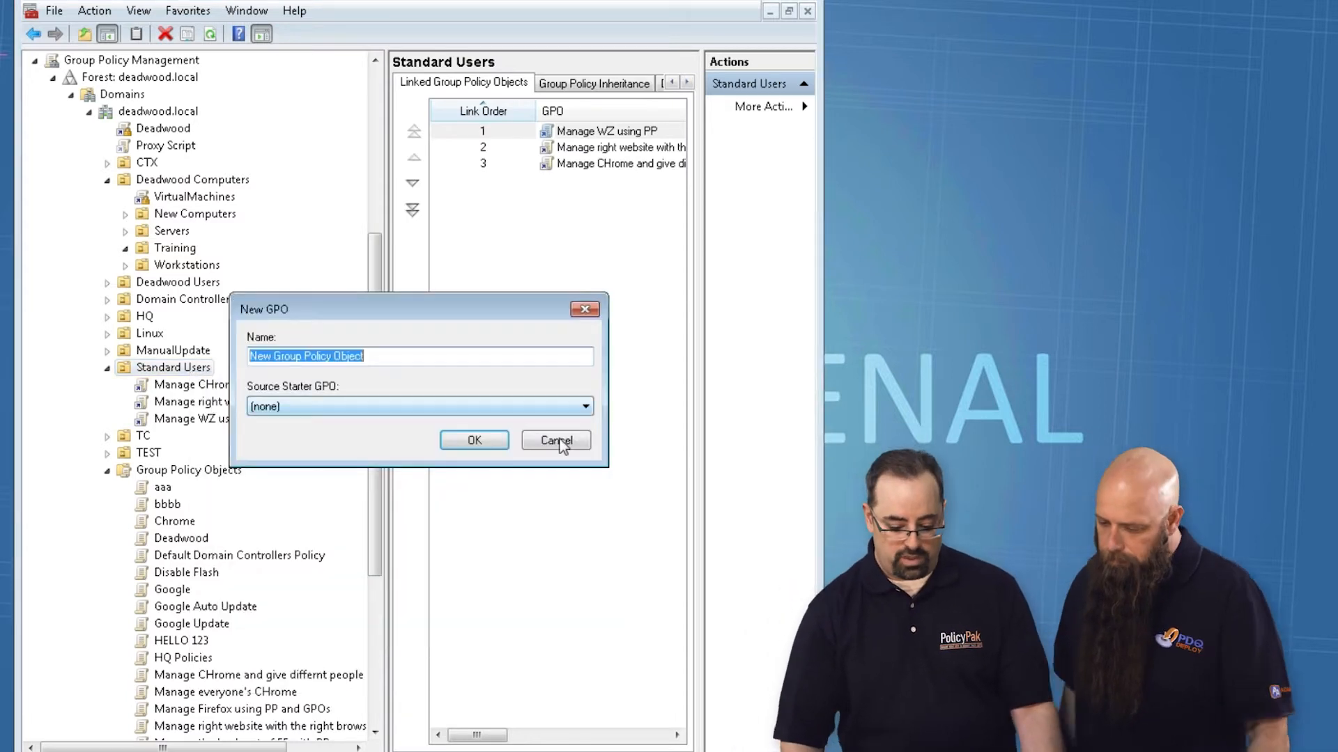
{"action": "type", "text": "Manad"}
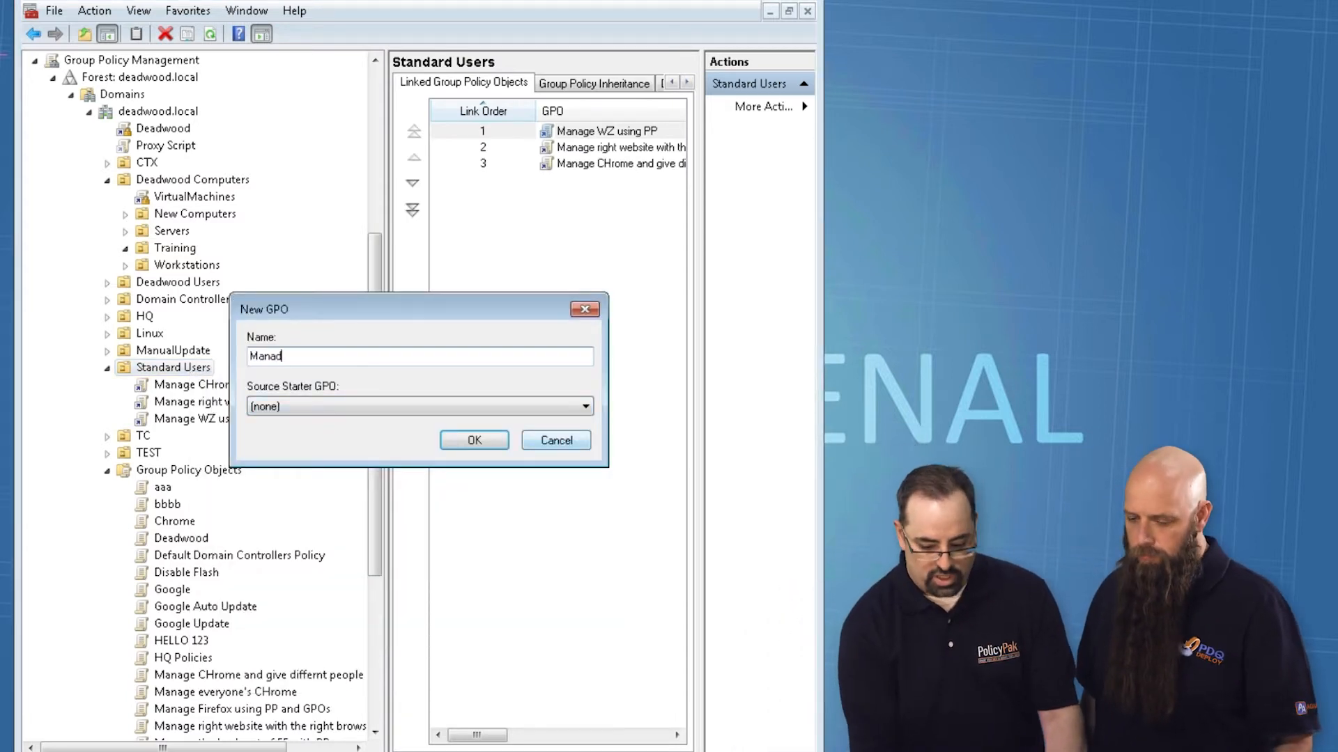
{"action": "key", "text": "ctrl+a"}
{"action": "type", "text": "MAna"}
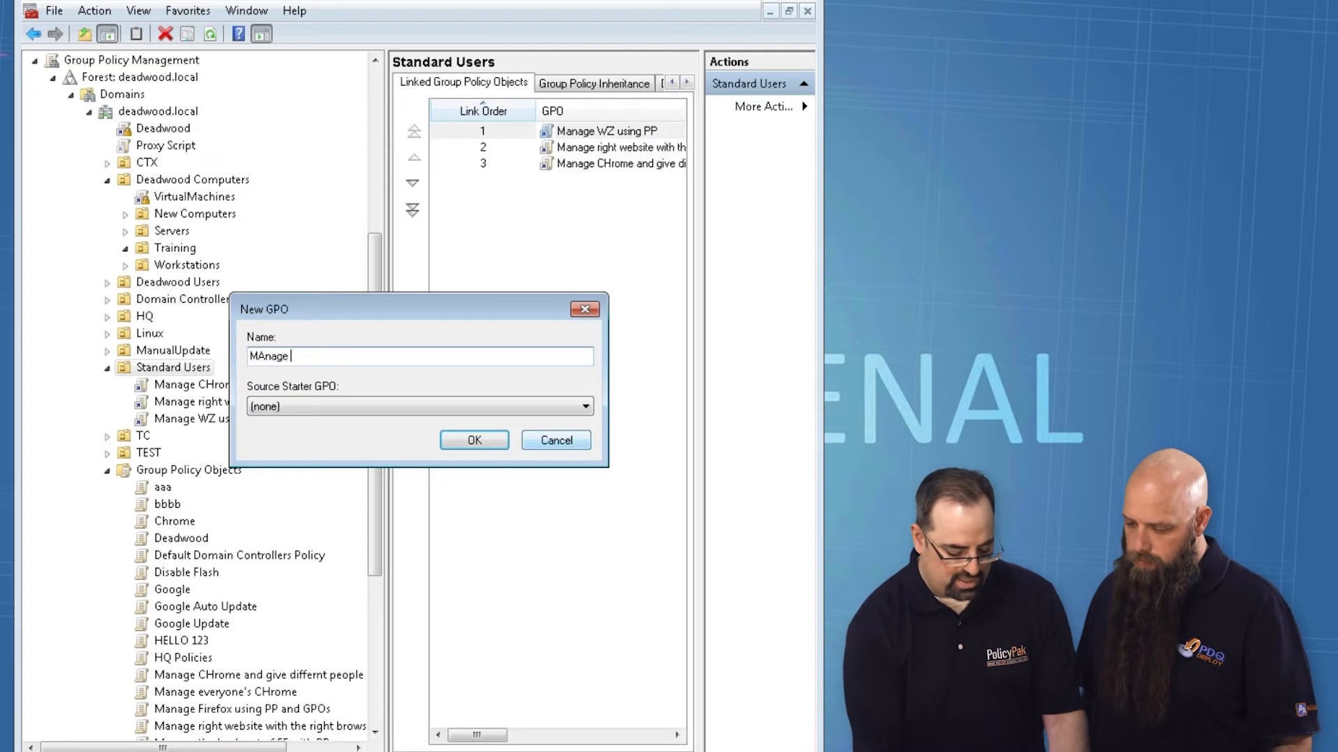
{"action": "type", "text": "ge DEVs"}
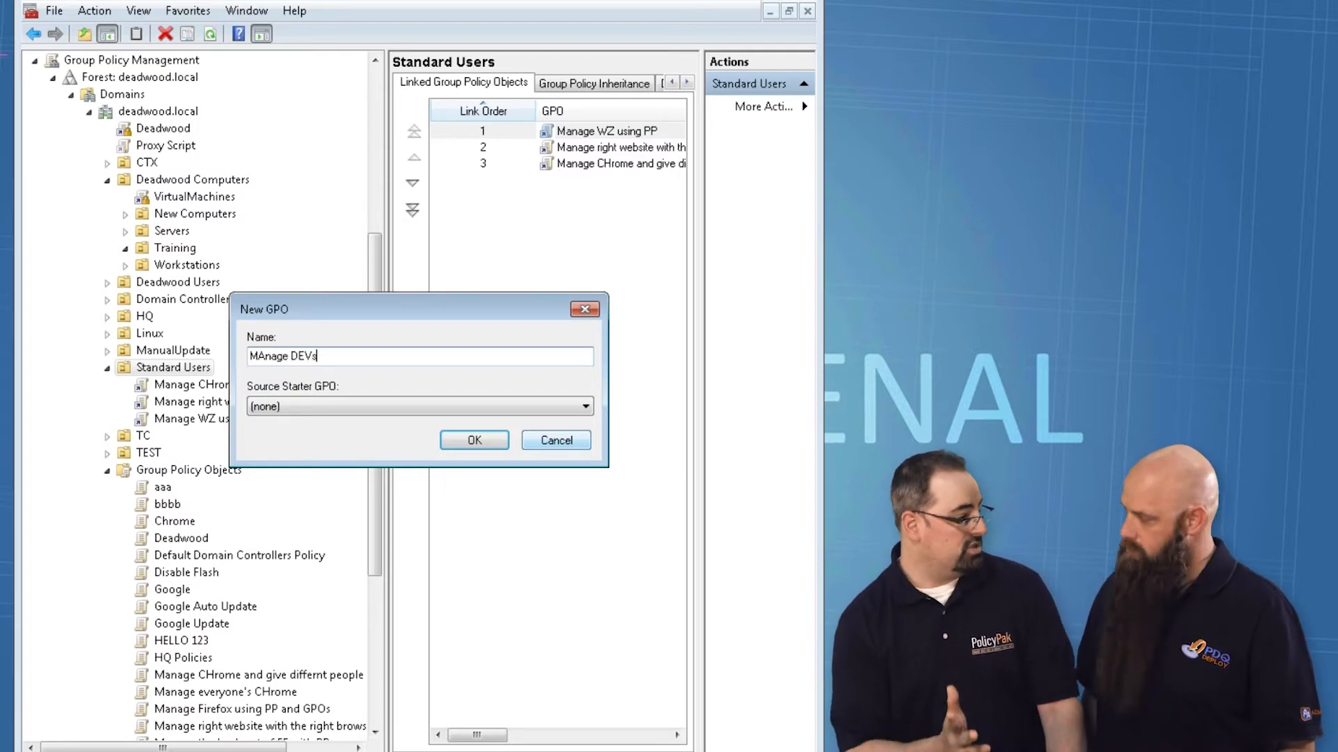
{"action": "type", "text": " vs Users"}
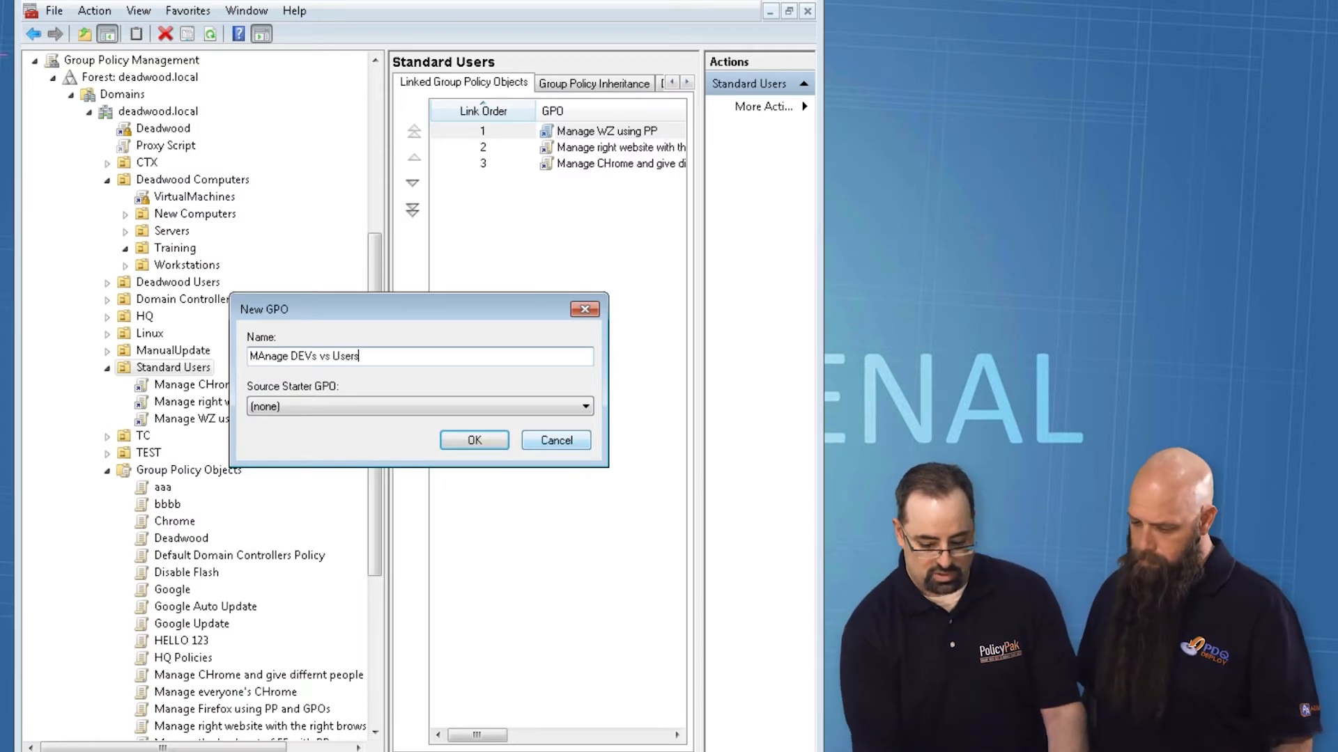
{"action": "key", "text": "Return"}
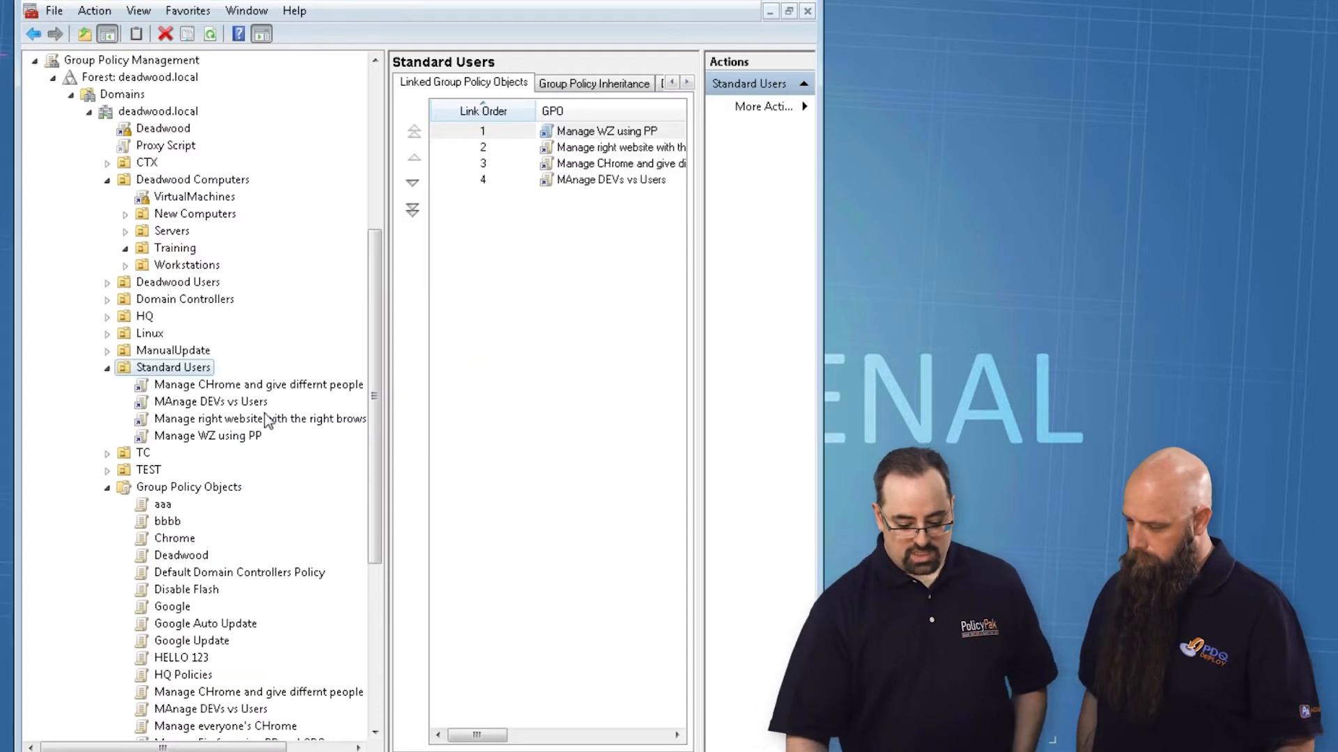
Step: Open the MAnage DEVs vs Users GPO for editing and go to PolicyPak's Administrative Templates Manager under User Configuration
{"action": "right_click", "coordinate": [262, 404]}
{"action": "key", "text": "Escape"}
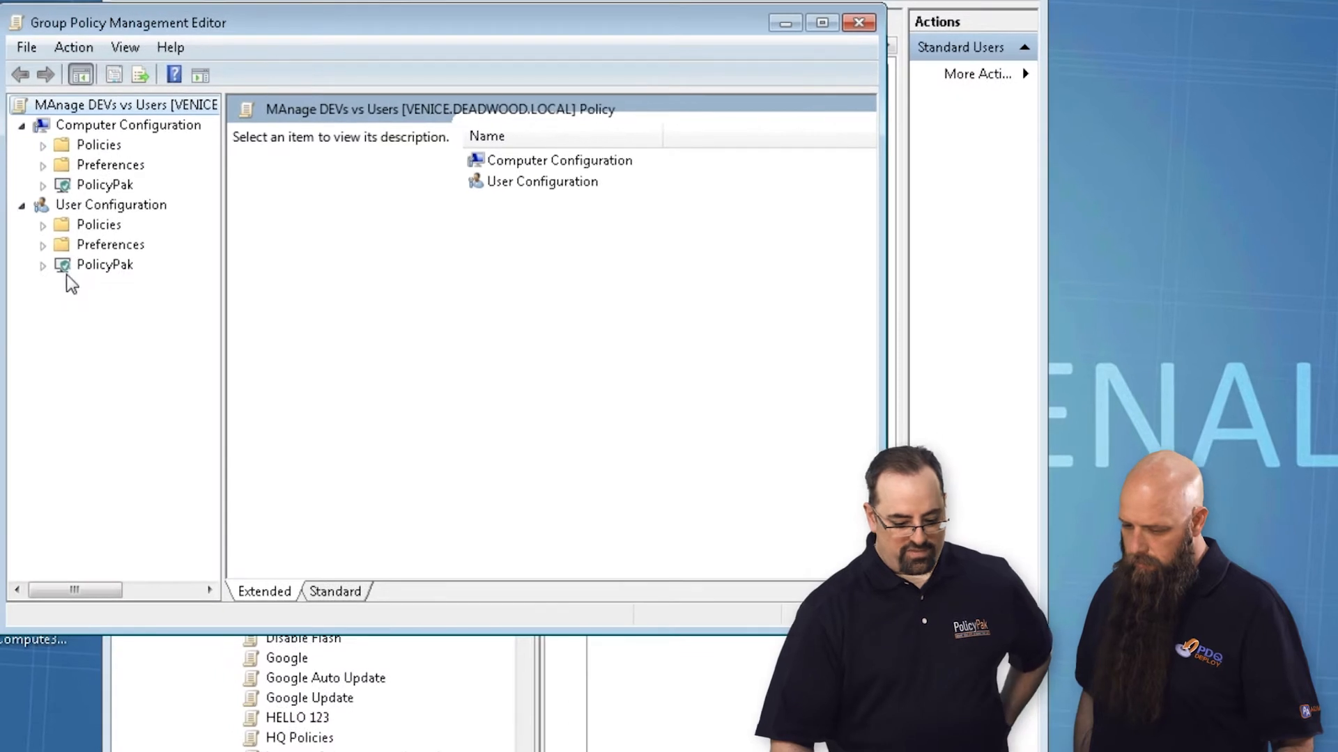
{"action": "left_click", "coordinate": [43, 266]}
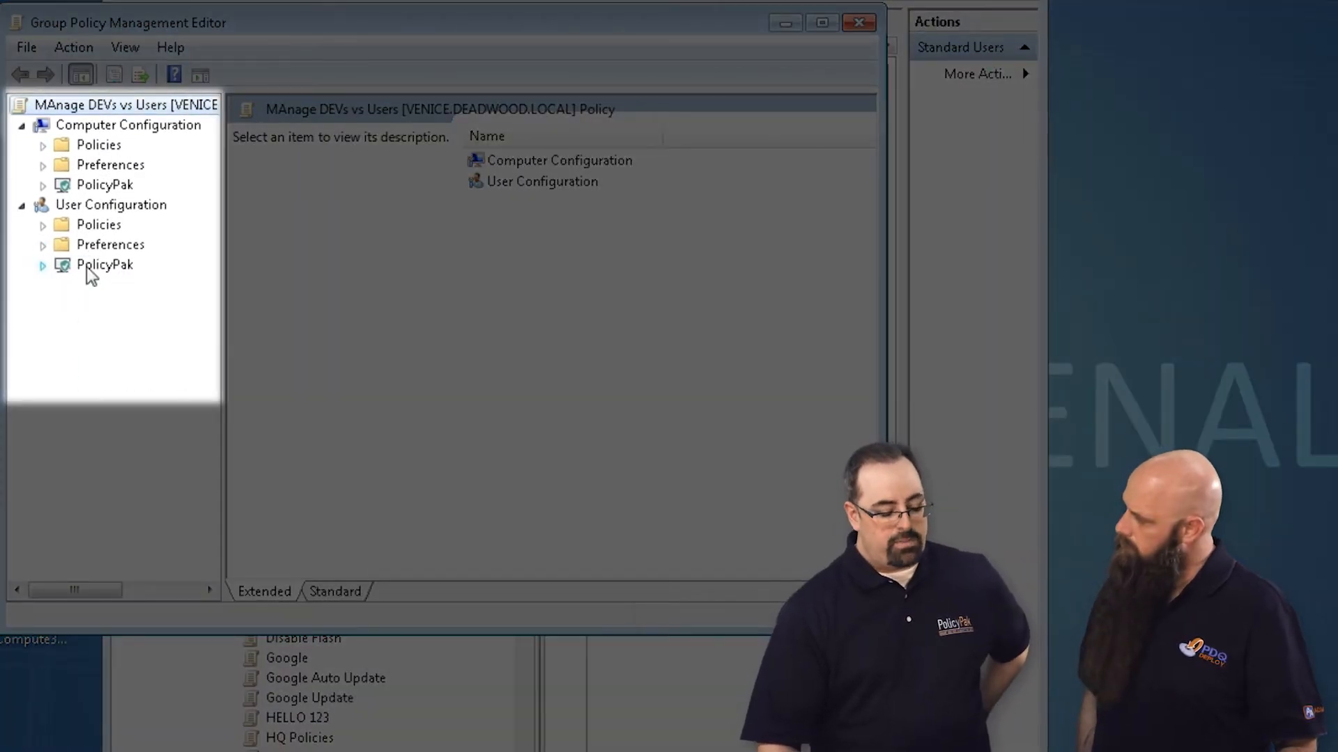
{"action": "left_click", "coordinate": [110, 268]}
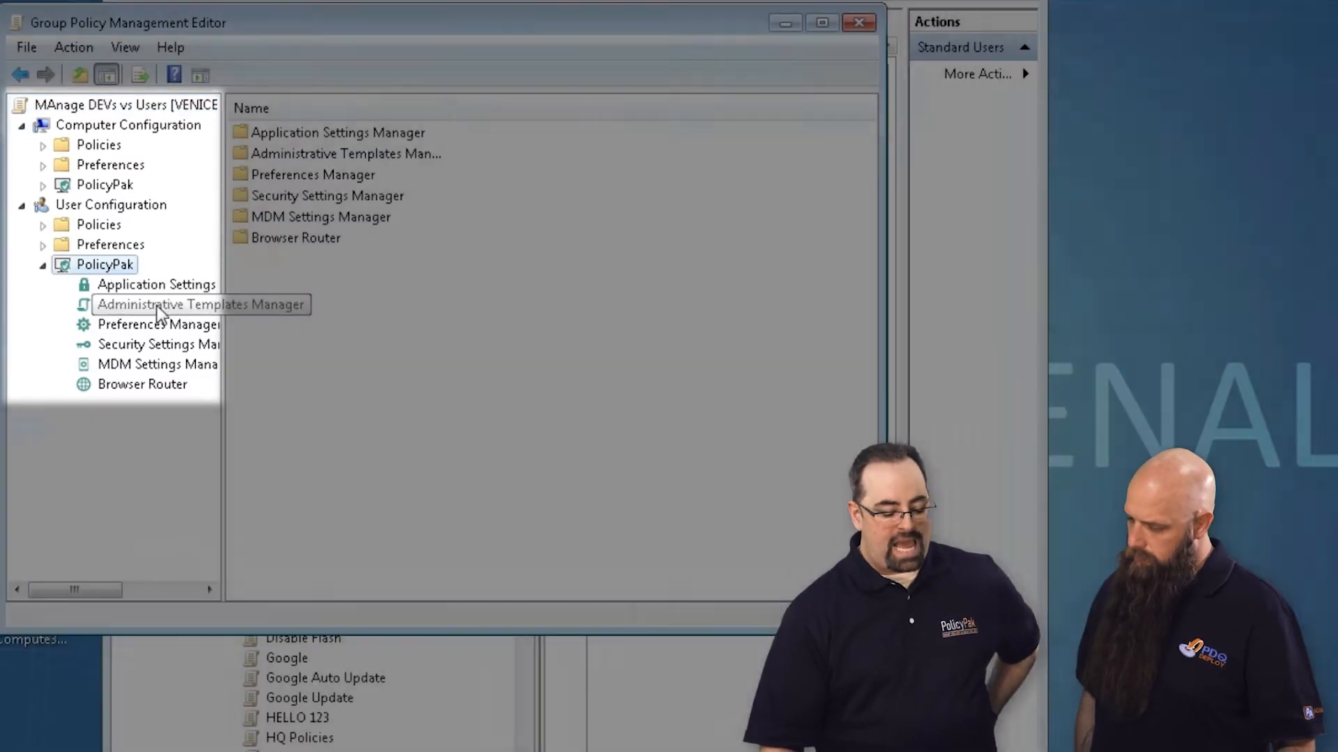
{"action": "left_click", "coordinate": [157, 307]}
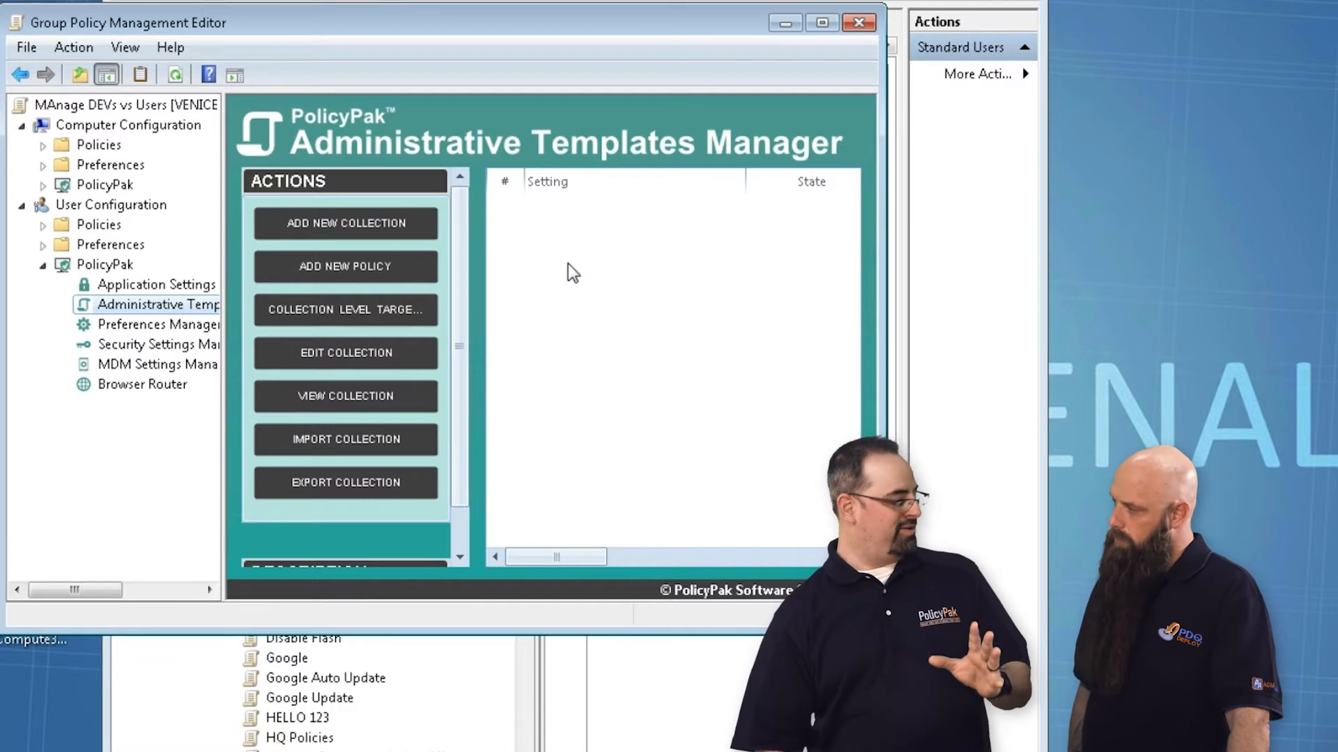
Step: Add a new collection named "DEVS" in the Administrative Templates Manager
{"action": "right_click", "coordinate": [561, 242]}
{"action": "mouse_move", "coordinate": [597, 255]}
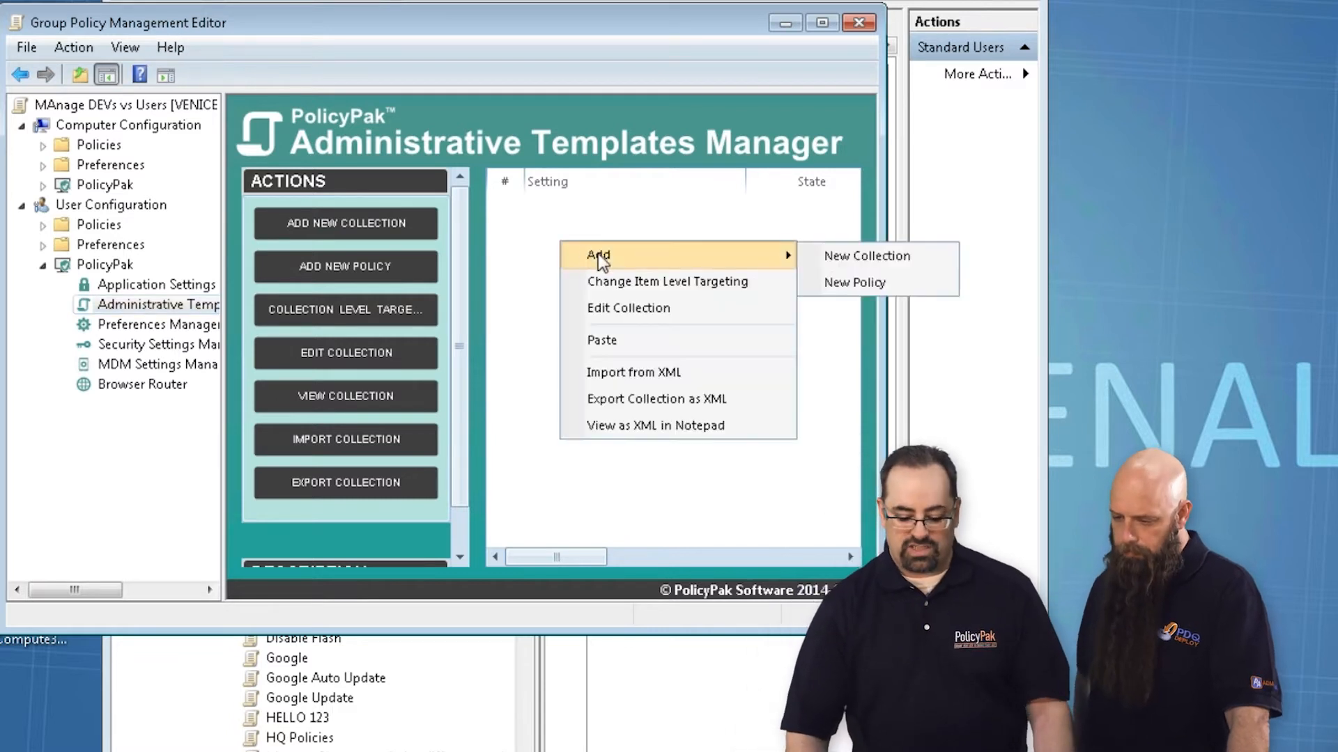
{"action": "left_click", "coordinate": [859, 262]}
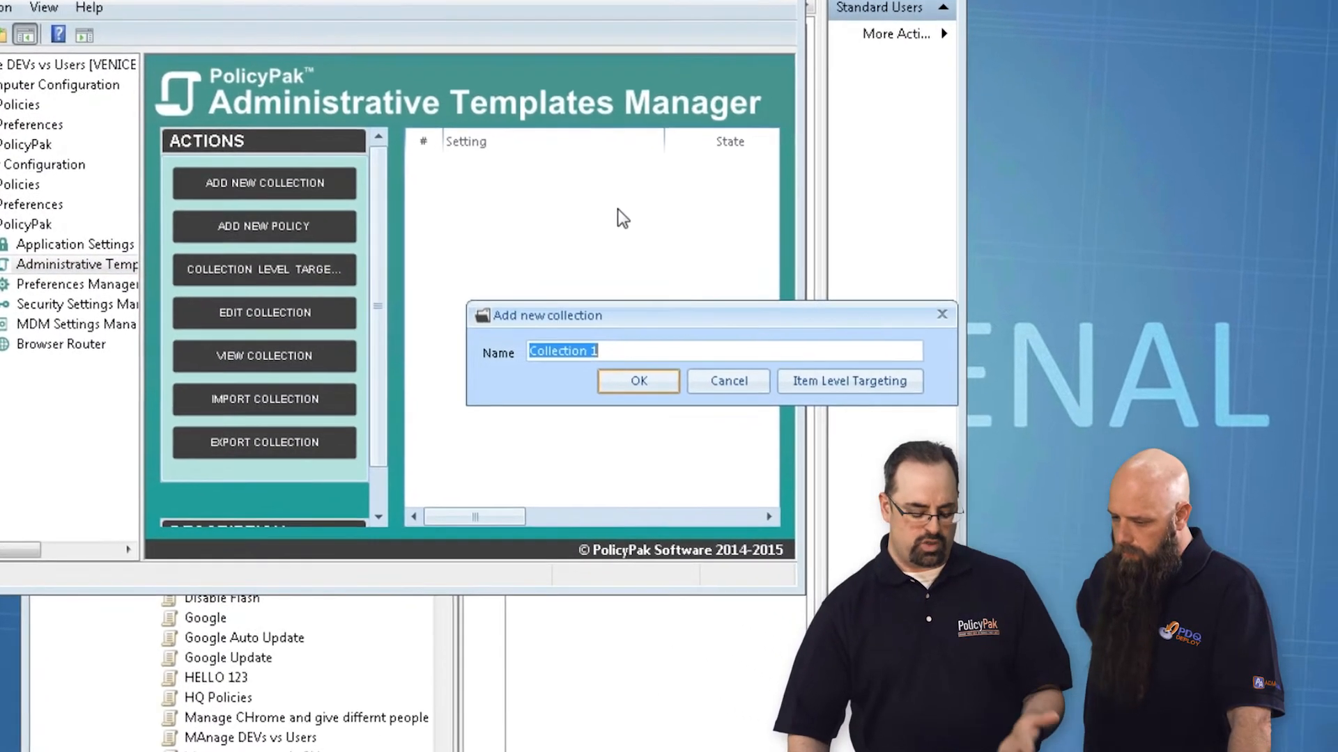
{"action": "type", "text": "DEVS"}
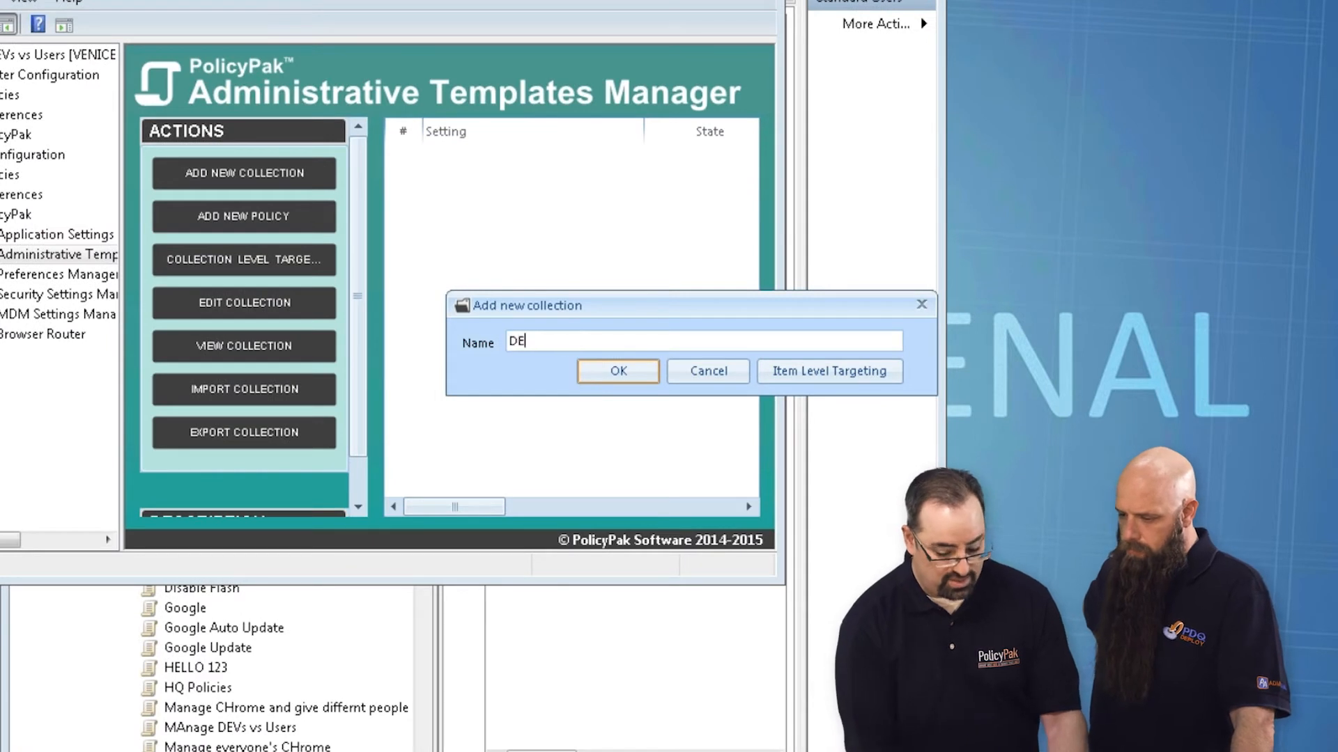
{"action": "left_click", "coordinate": [640, 367]}
Step: Add a second collection named "Users" at the same level as DEVS
{"action": "right_click", "coordinate": [419, 185]}
{"action": "mouse_move", "coordinate": [451, 198]}
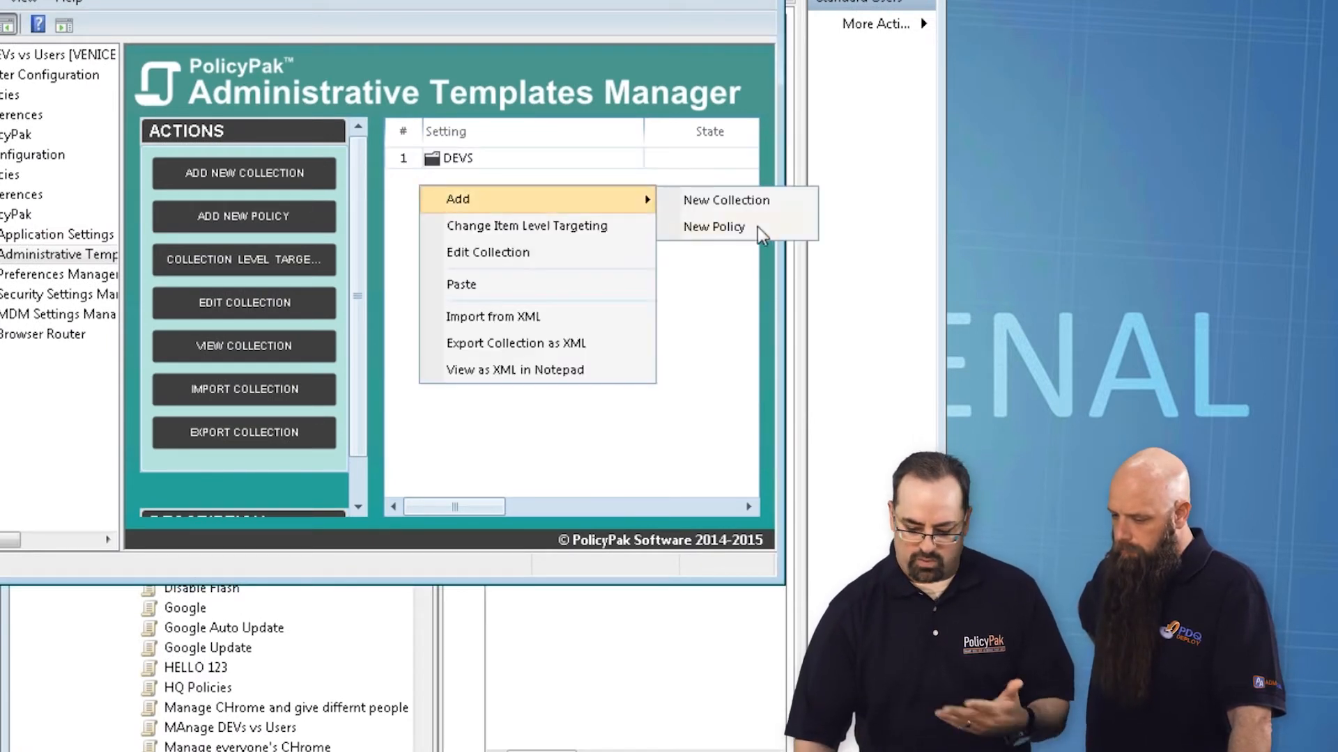
{"action": "left_click", "coordinate": [738, 202]}
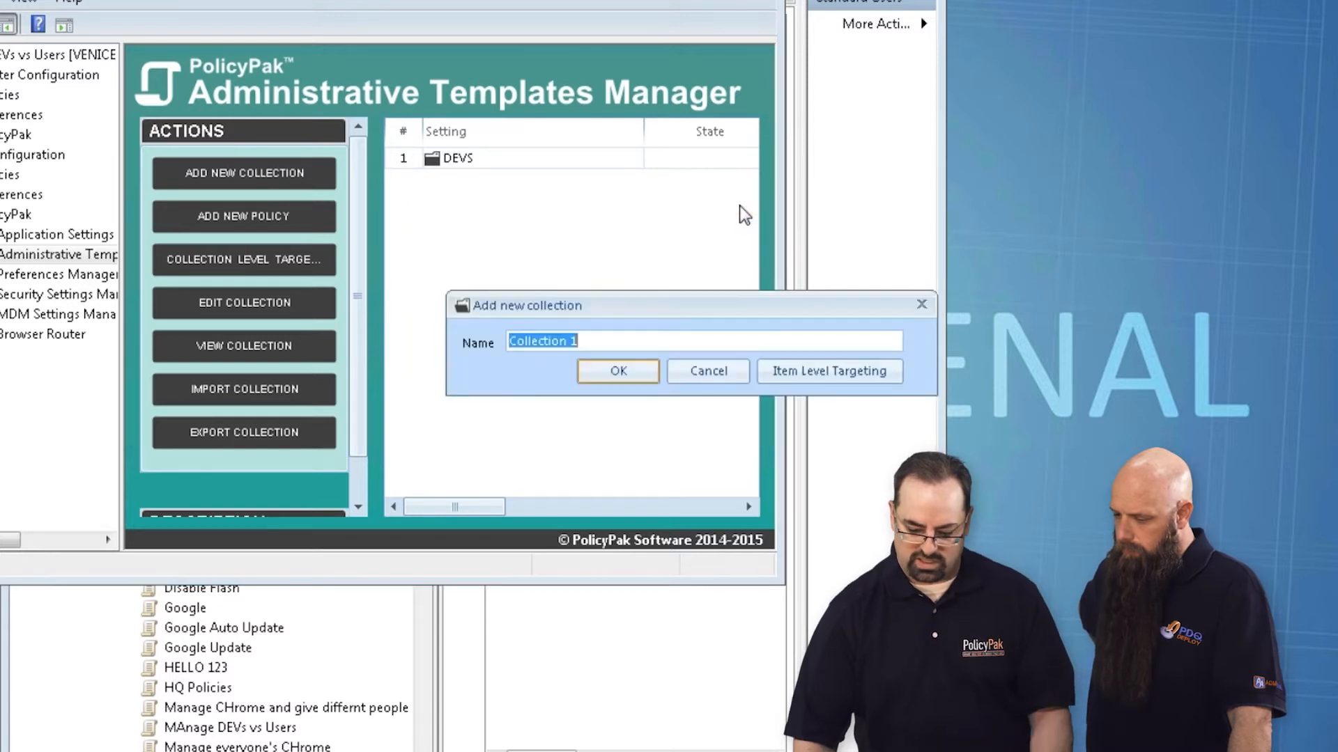
{"action": "type", "text": "Users"}
{"action": "key", "text": "Return"}
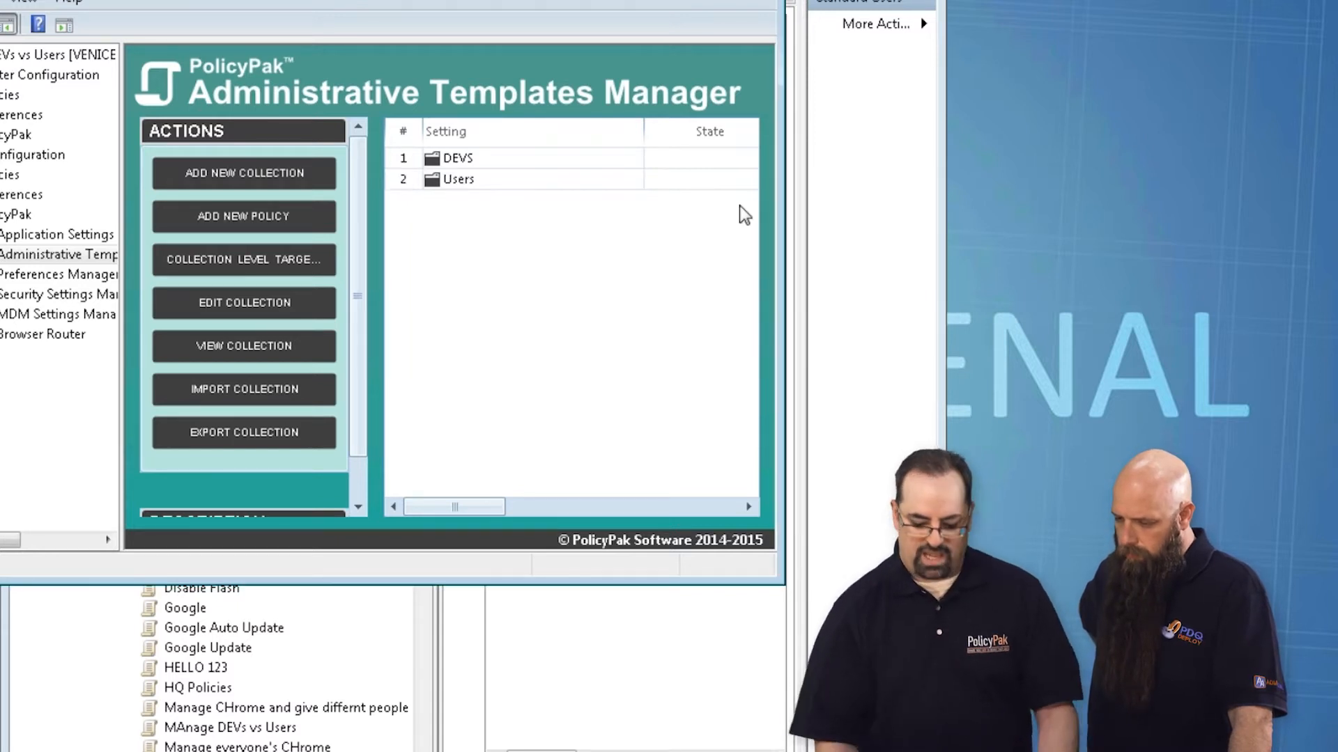
Step: Set item-level targeting on the Users collection to users who are members of the security group DEADWOOD\group1
{"action": "left_click", "coordinate": [494, 179]}
{"action": "right_click", "coordinate": [492, 178]}
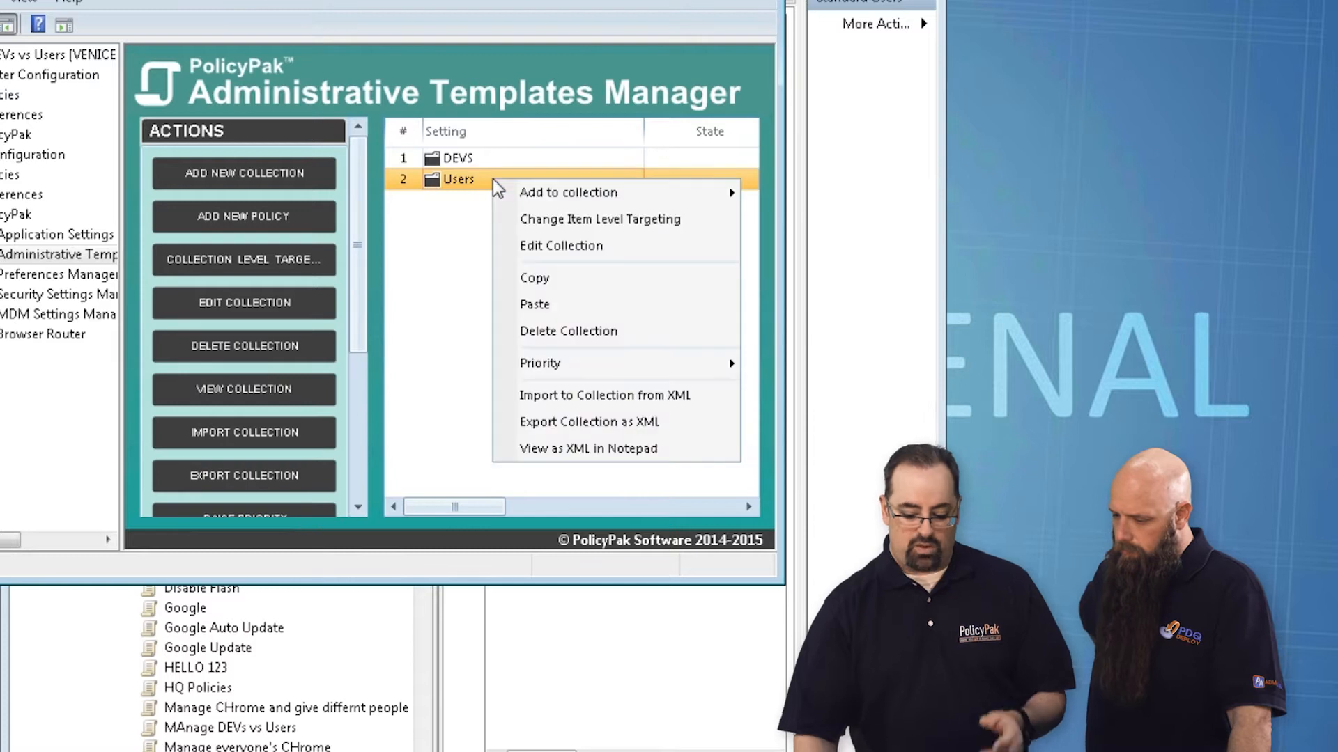
{"action": "left_click", "coordinate": [539, 223]}
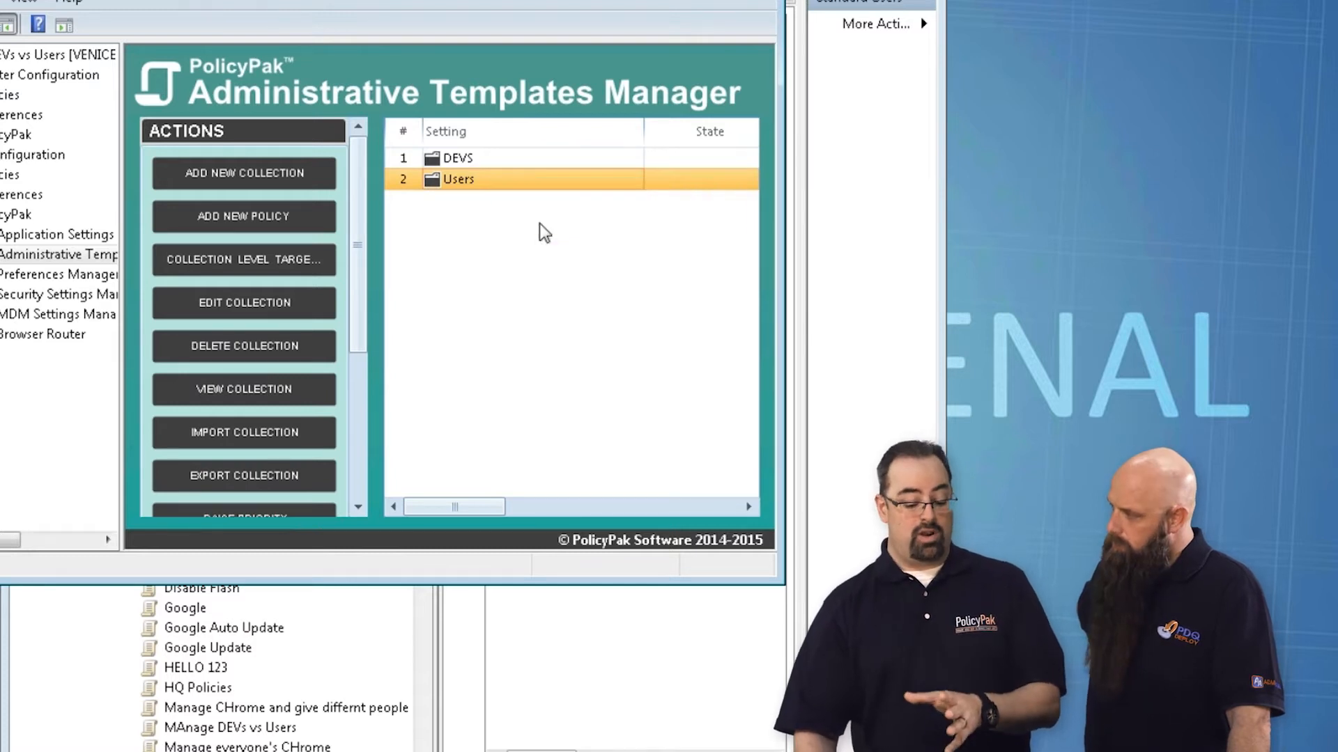
{"action": "left_click_drag", "start_coordinate": [153, 64], "coordinate": [236, 85]}
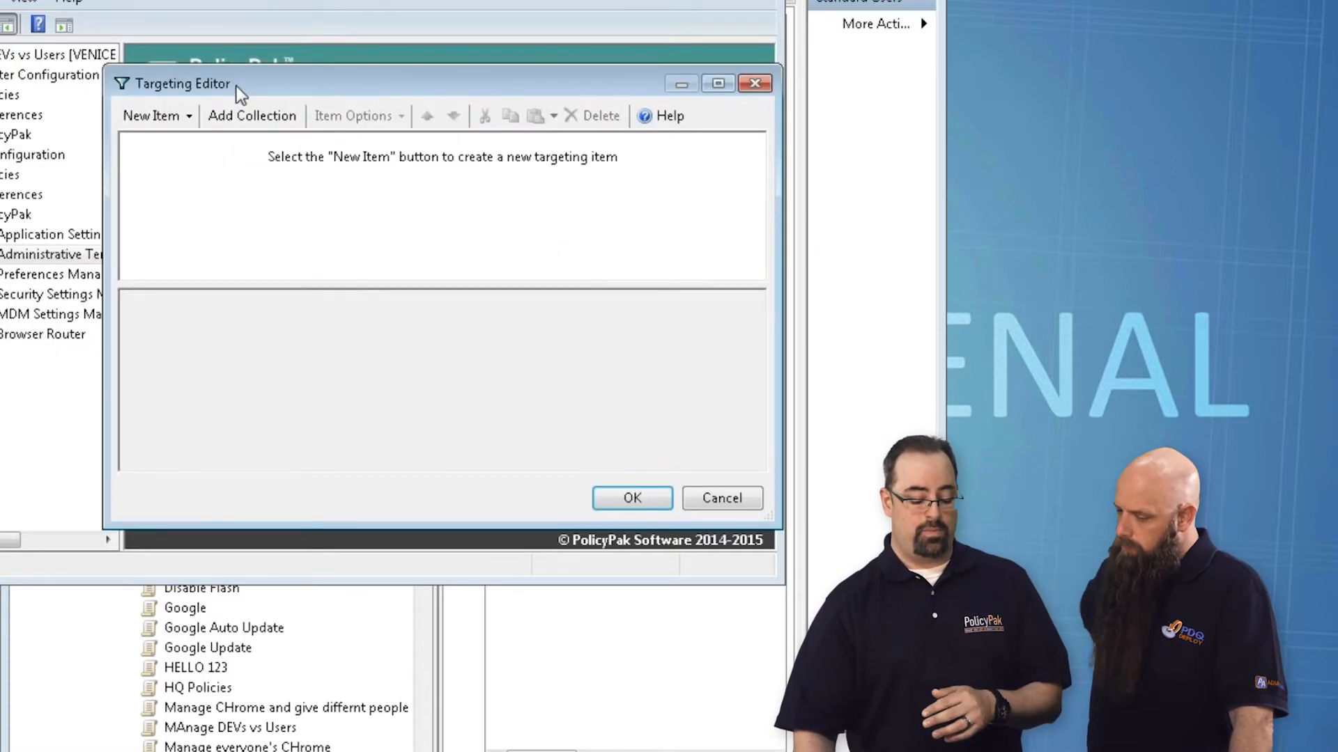
{"action": "left_click", "coordinate": [161, 117]}
{"action": "left_click", "coordinate": [287, 108]}
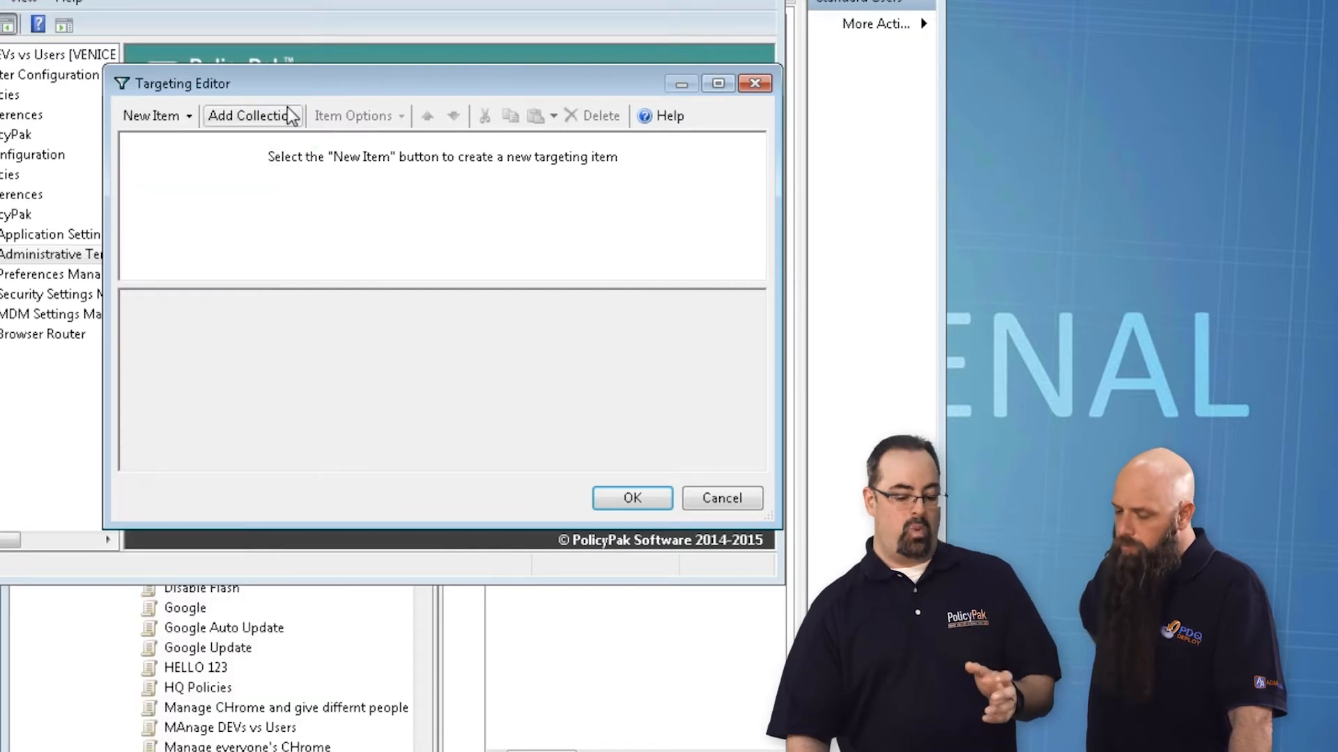
{"action": "left_click", "coordinate": [162, 125]}
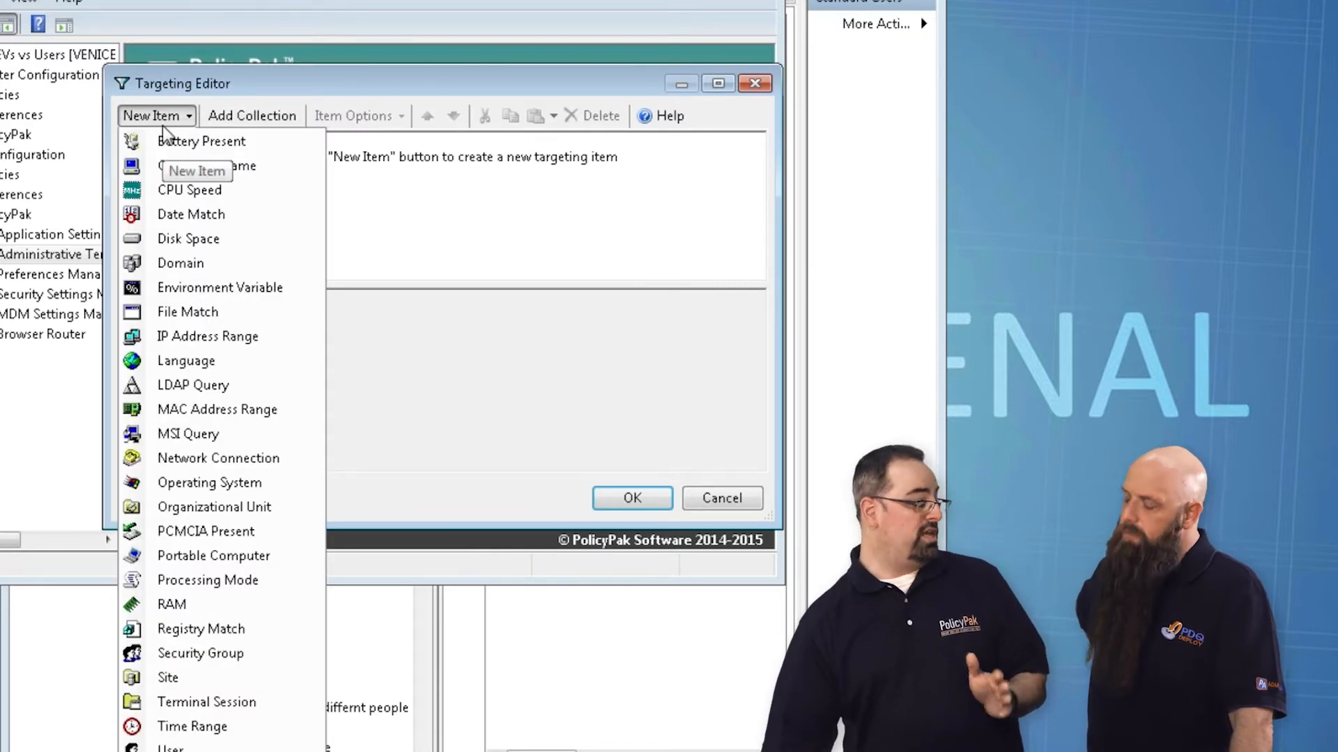
{"action": "left_click", "coordinate": [226, 651]}
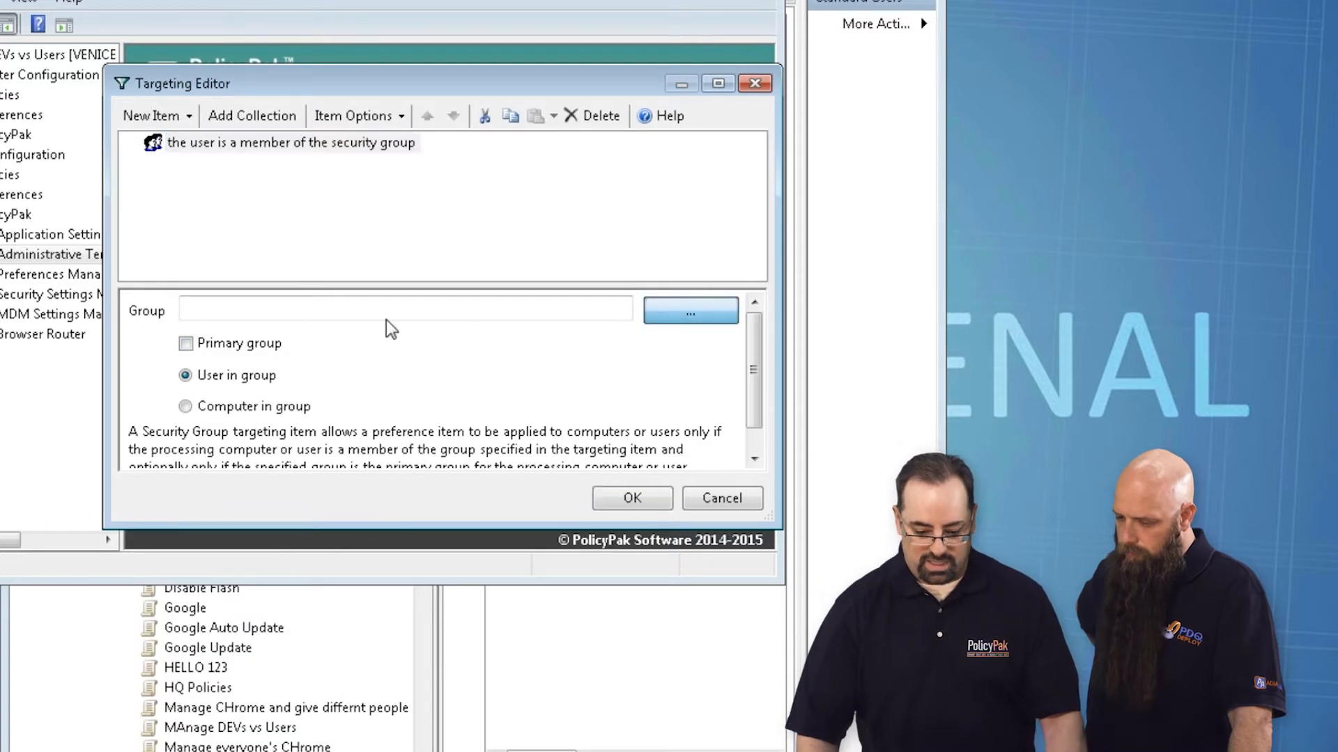
{"action": "type", "text": "group1"}
{"action": "key", "text": "Return"}
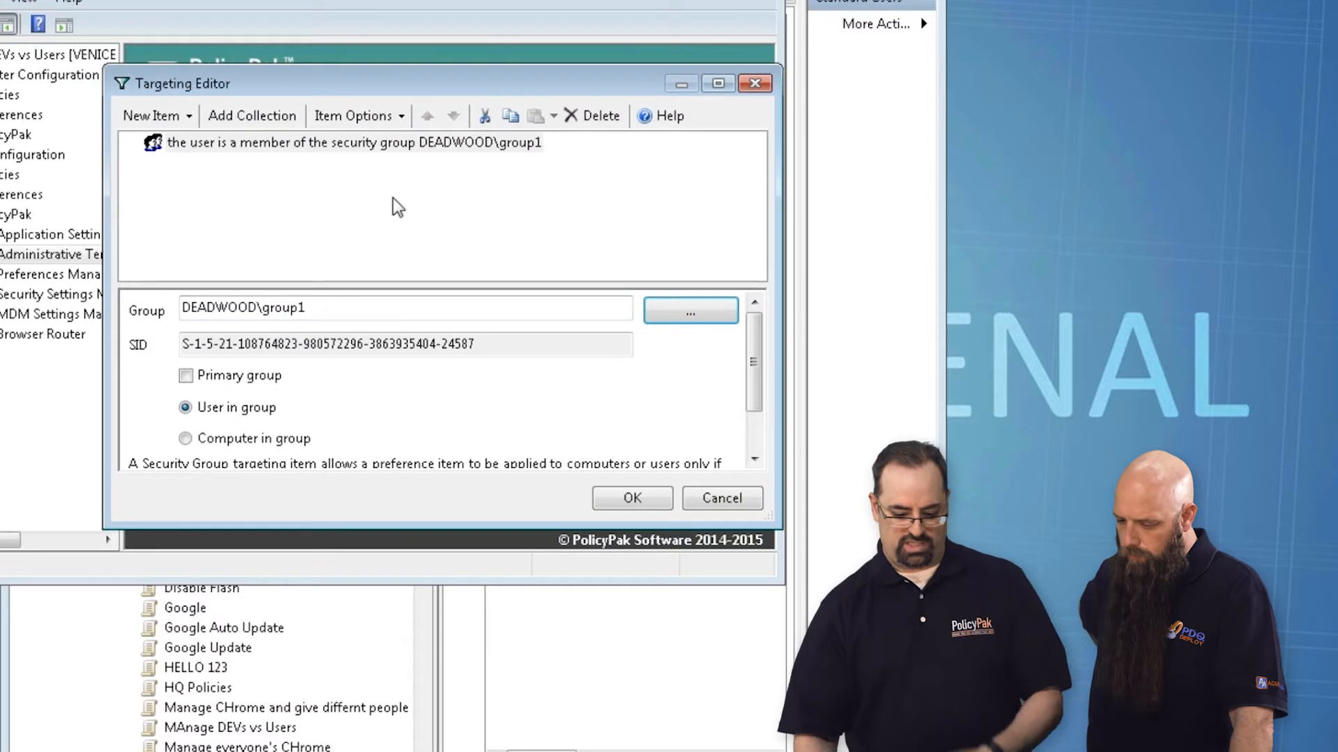
{"action": "left_click", "coordinate": [627, 499]}
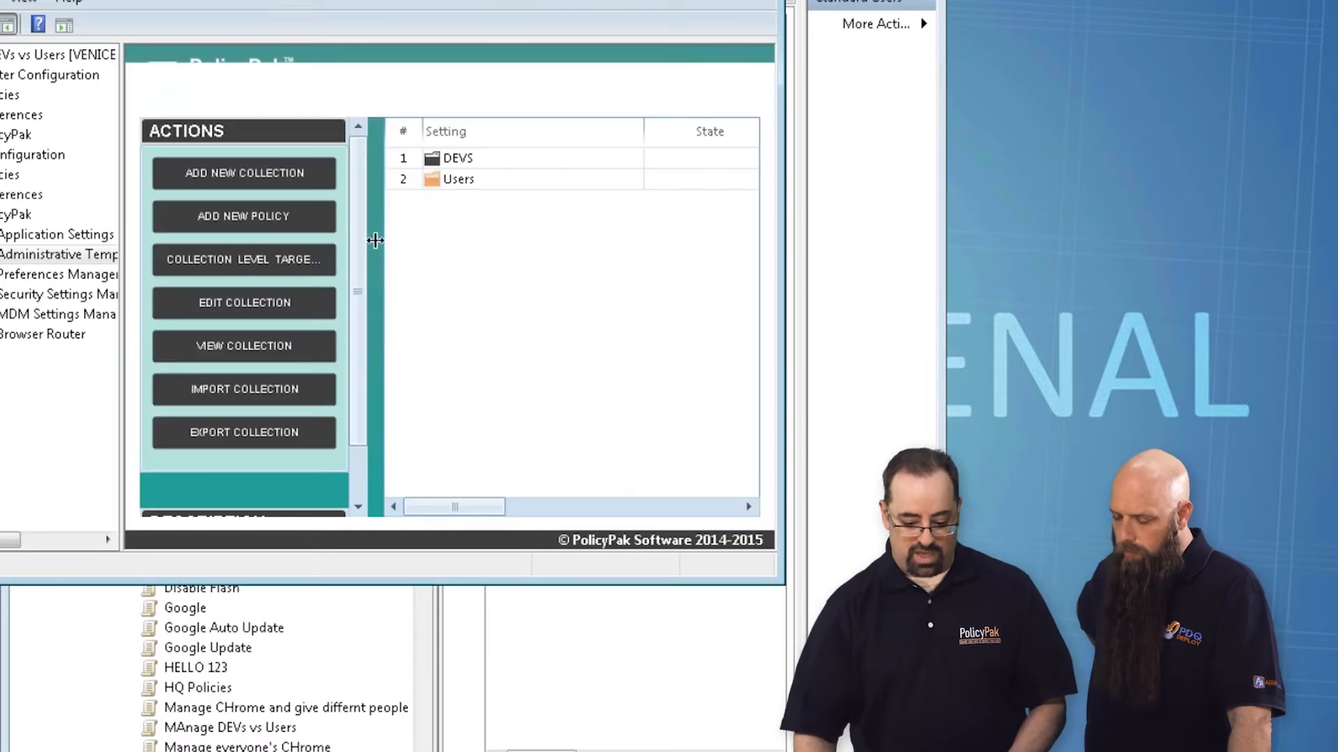
Step: Set item-level targeting on the DEVS collection to users who are members of the security group DEADWOOD\group2
{"action": "right_click", "coordinate": [458, 165]}
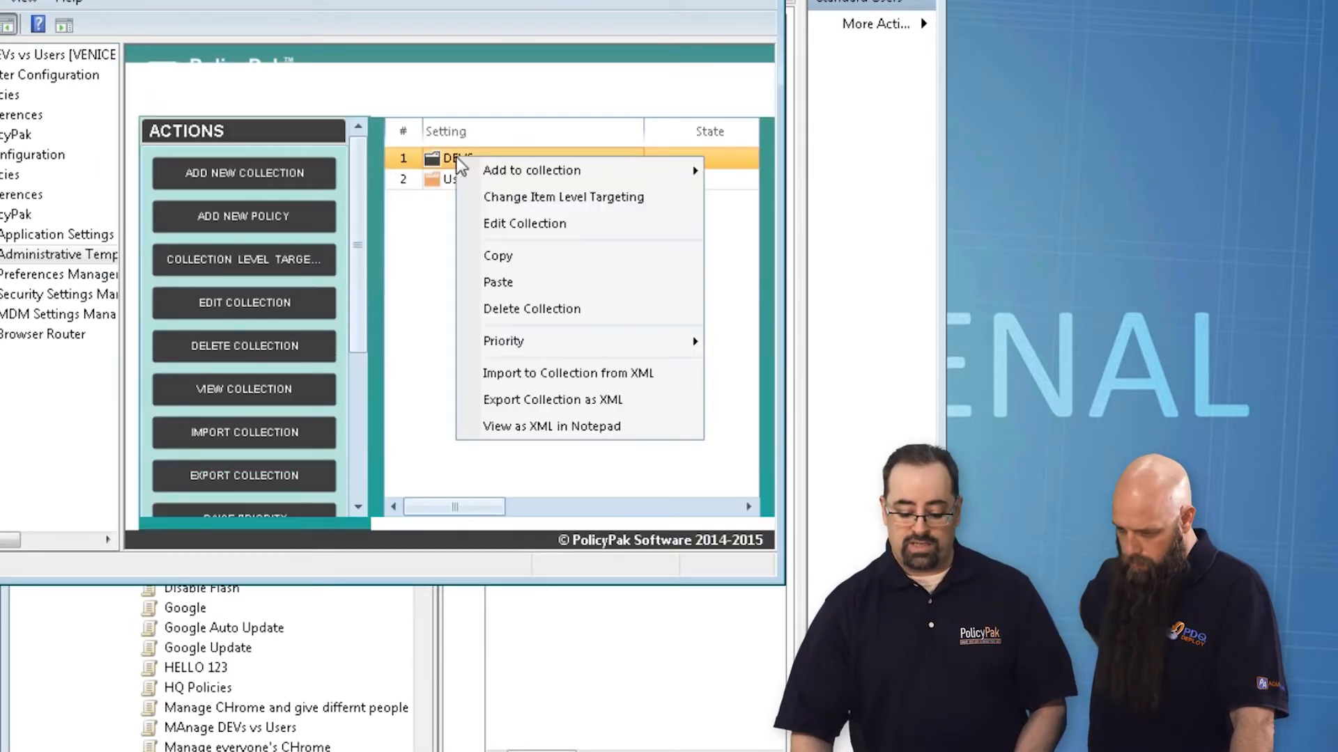
{"action": "left_click", "coordinate": [488, 196]}
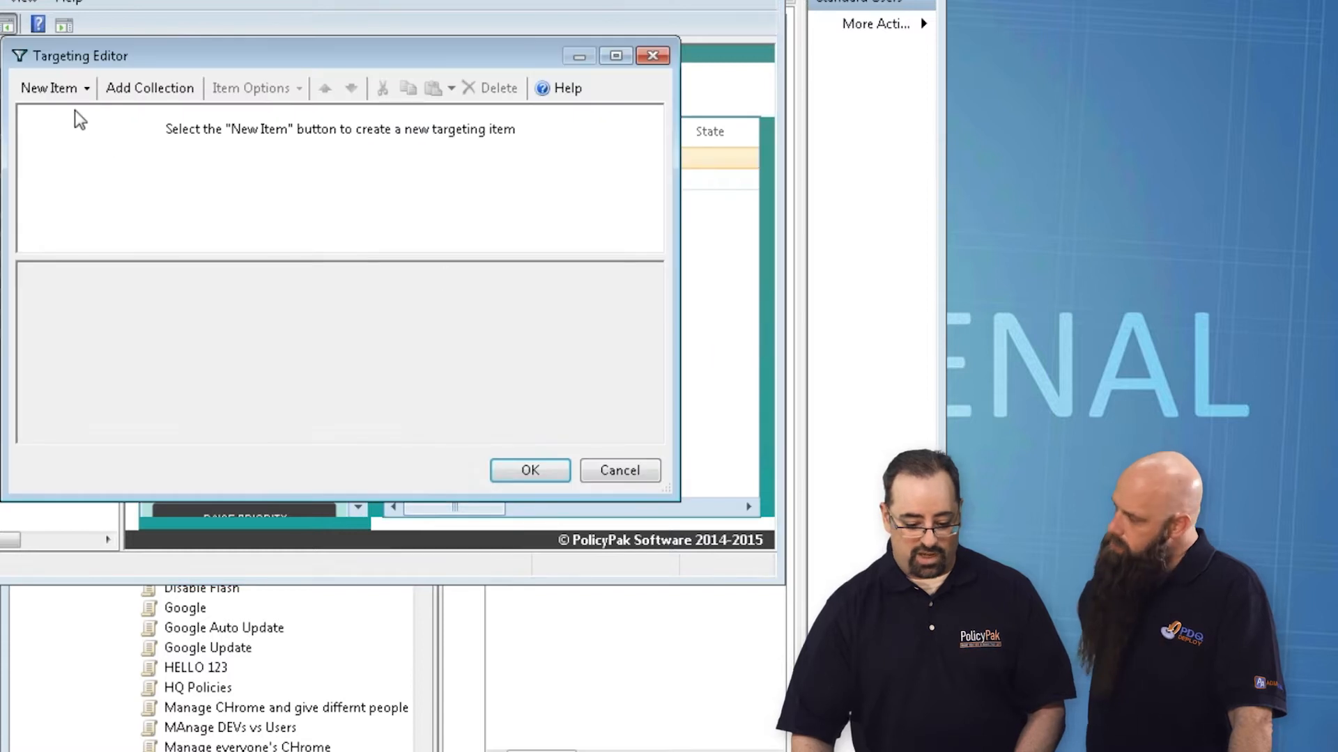
{"action": "left_click", "coordinate": [56, 87]}
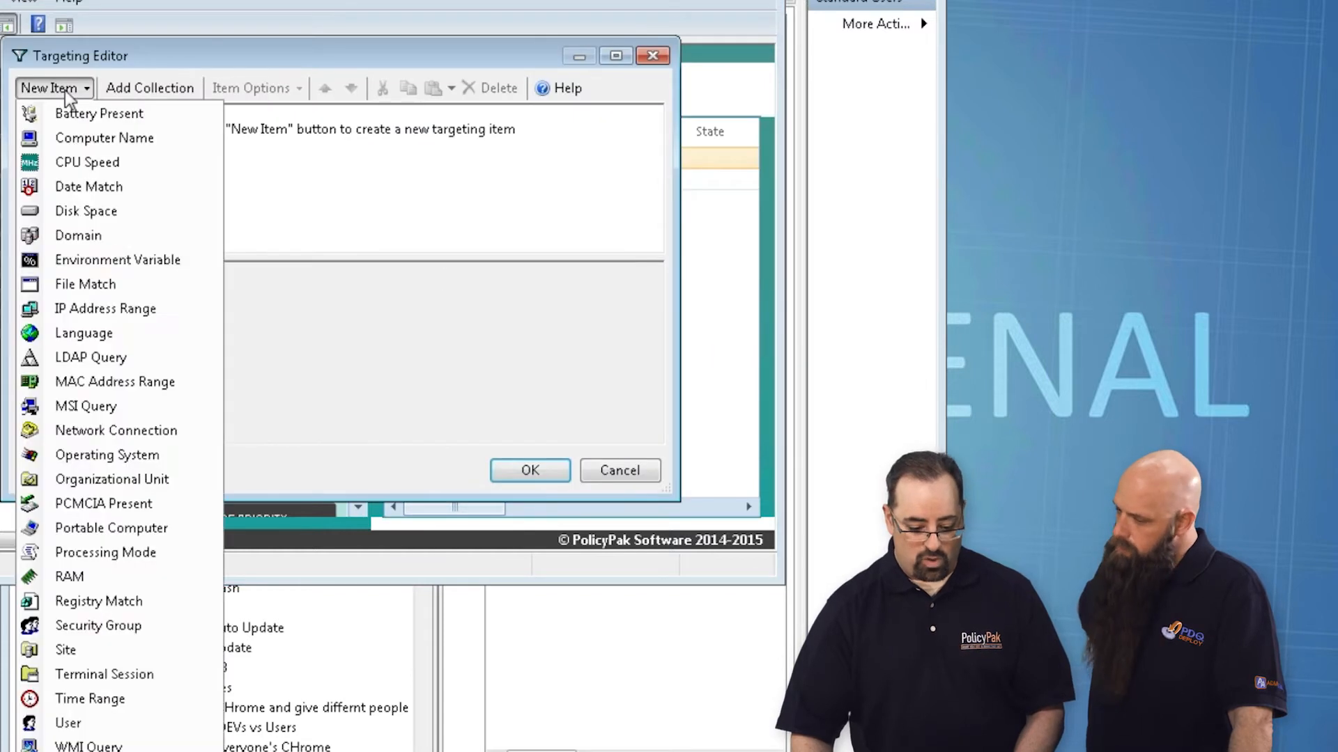
{"action": "left_click", "coordinate": [117, 629]}
{"action": "left_click", "coordinate": [575, 291]}
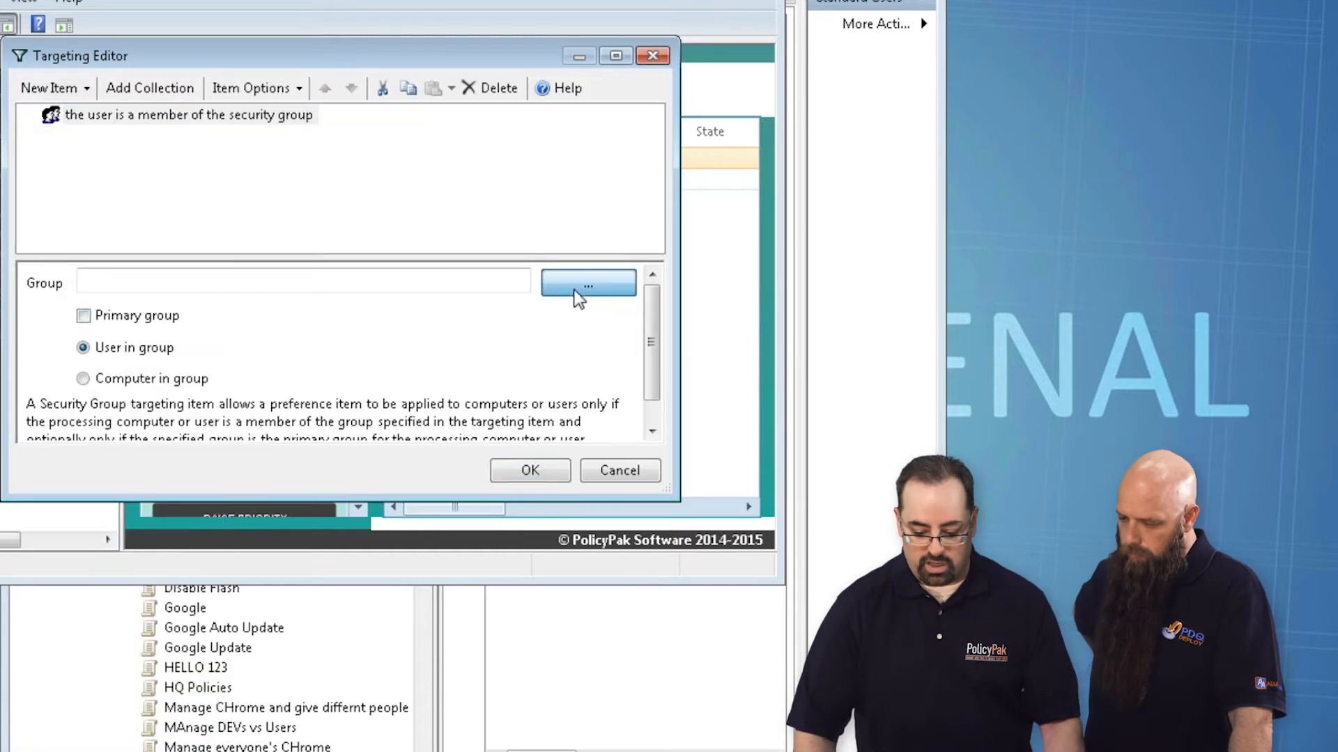
{"action": "type", "text": "group2"}
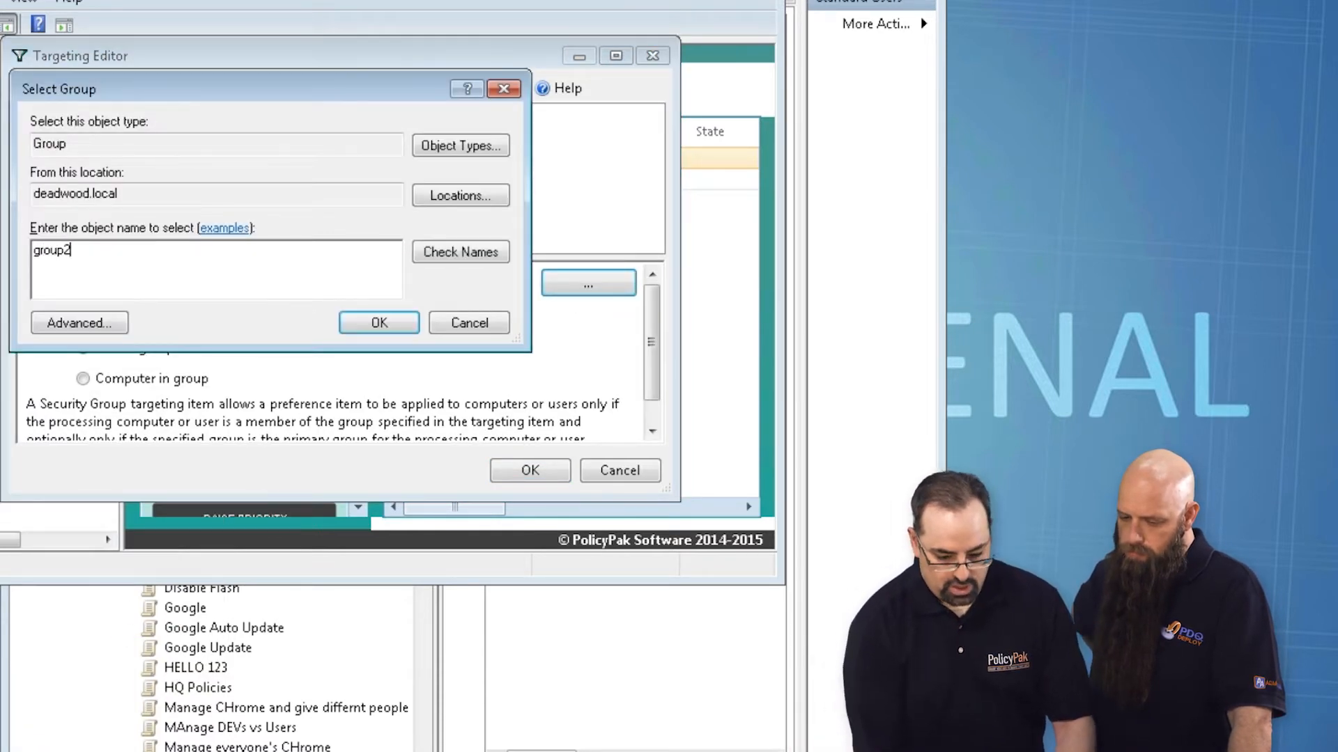
{"action": "key", "text": "Return"}
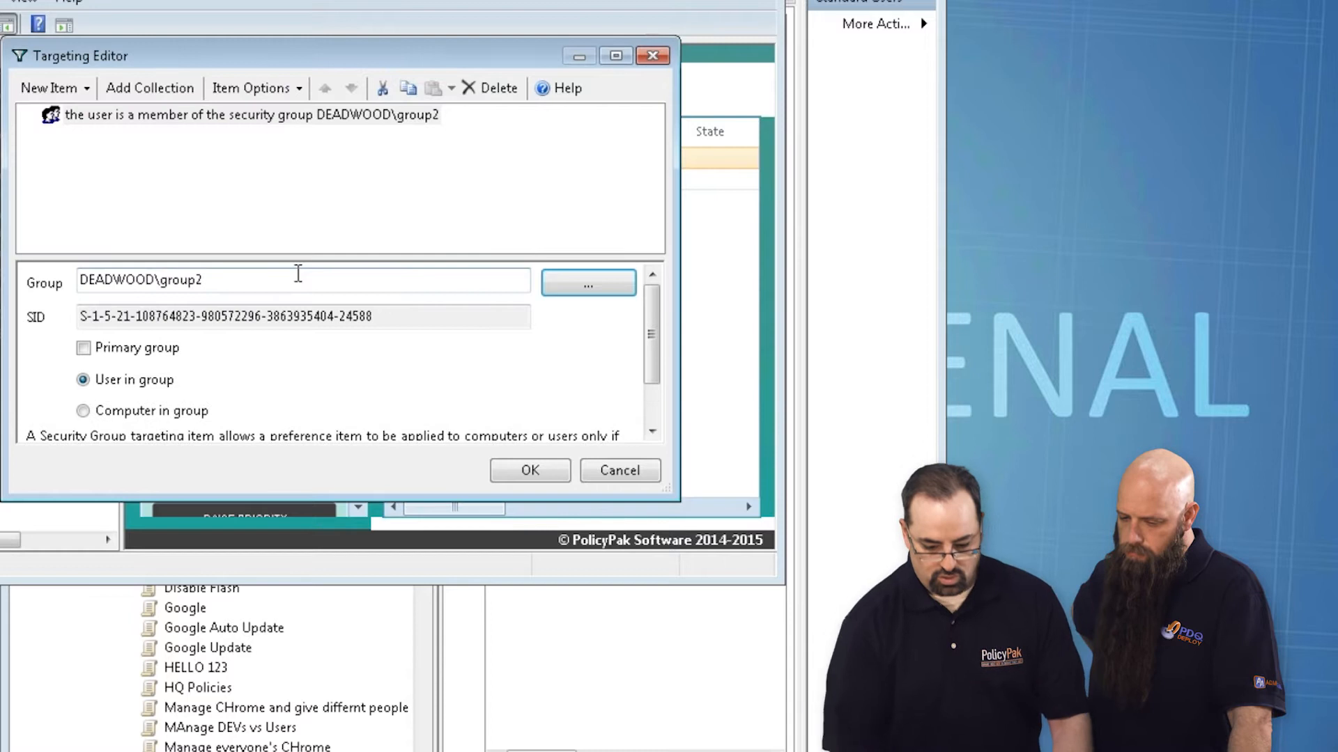
{"action": "left_click", "coordinate": [531, 471]}
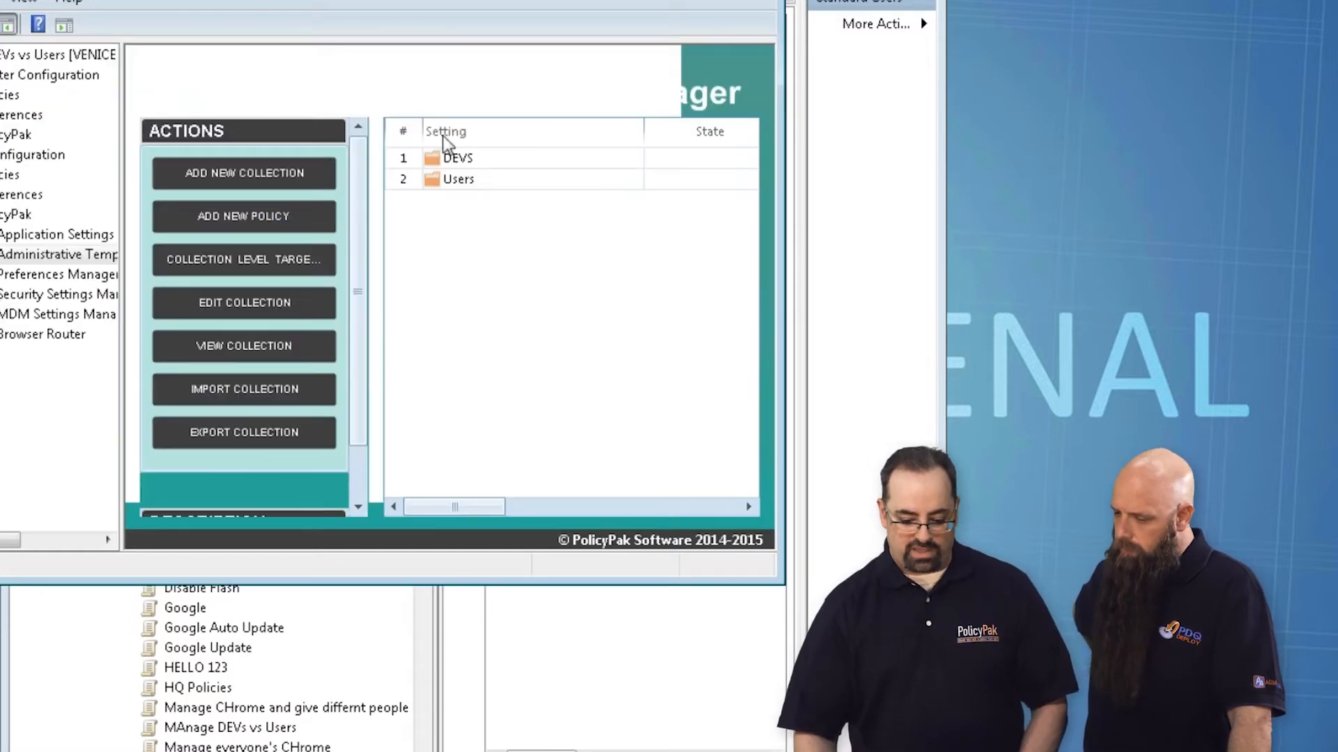
Step: Add a new policy to the Users collection from the Control Panel templates: "Prohibit access to the Control Panel", set to Enabled
{"action": "double_click", "coordinate": [454, 182]}
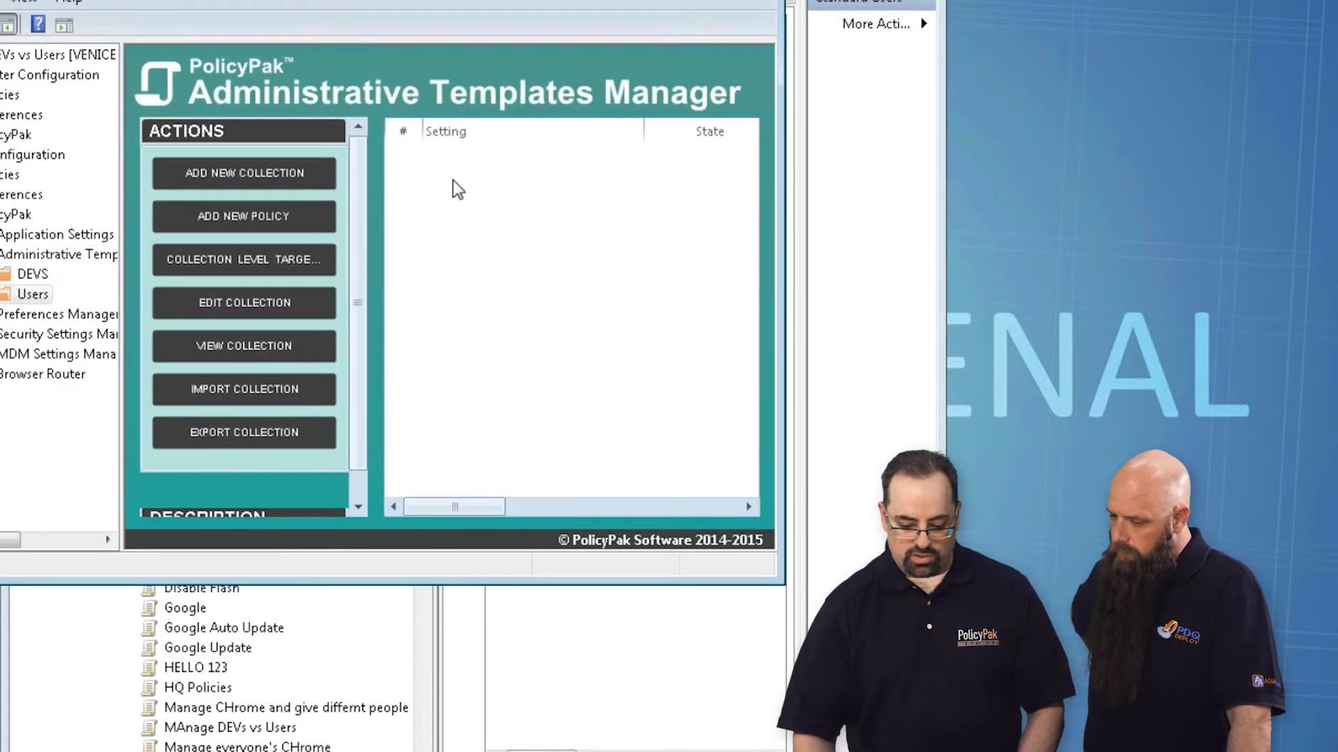
{"action": "right_click", "coordinate": [440, 172]}
{"action": "mouse_move", "coordinate": [478, 186]}
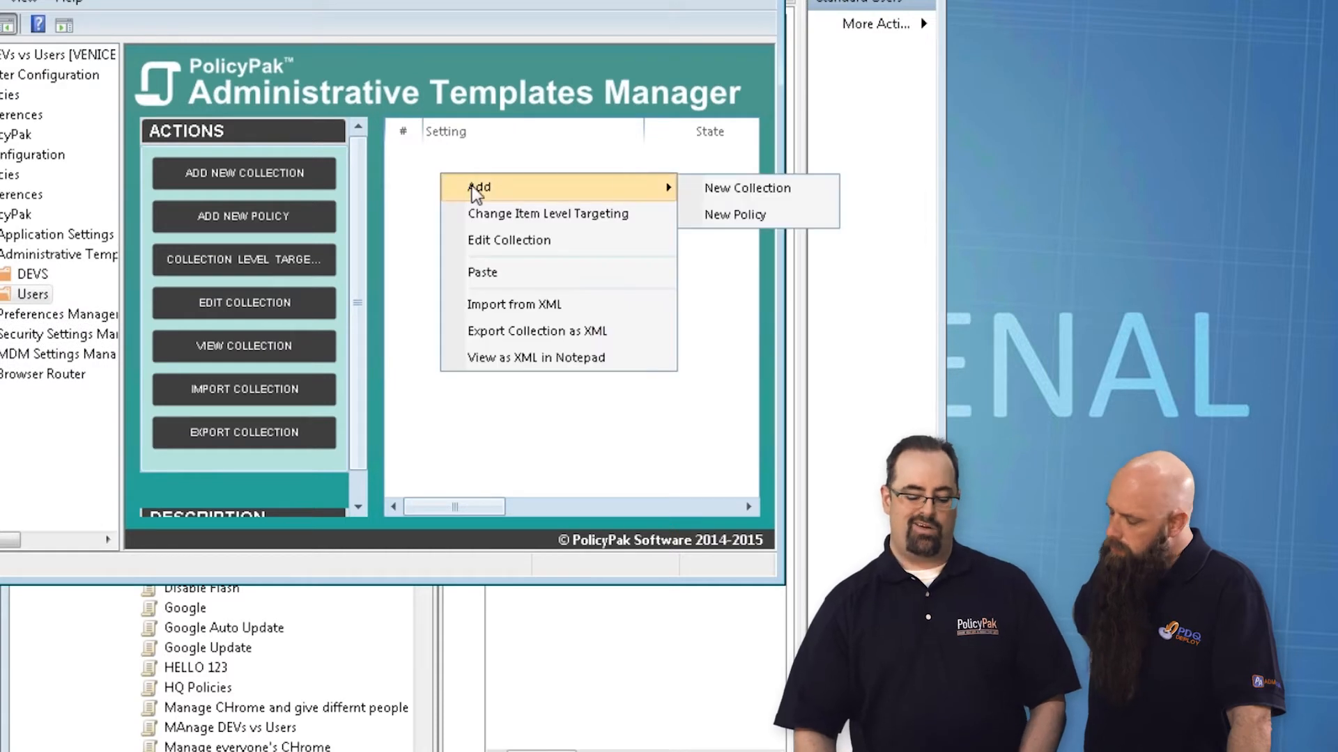
{"action": "left_click", "coordinate": [730, 216]}
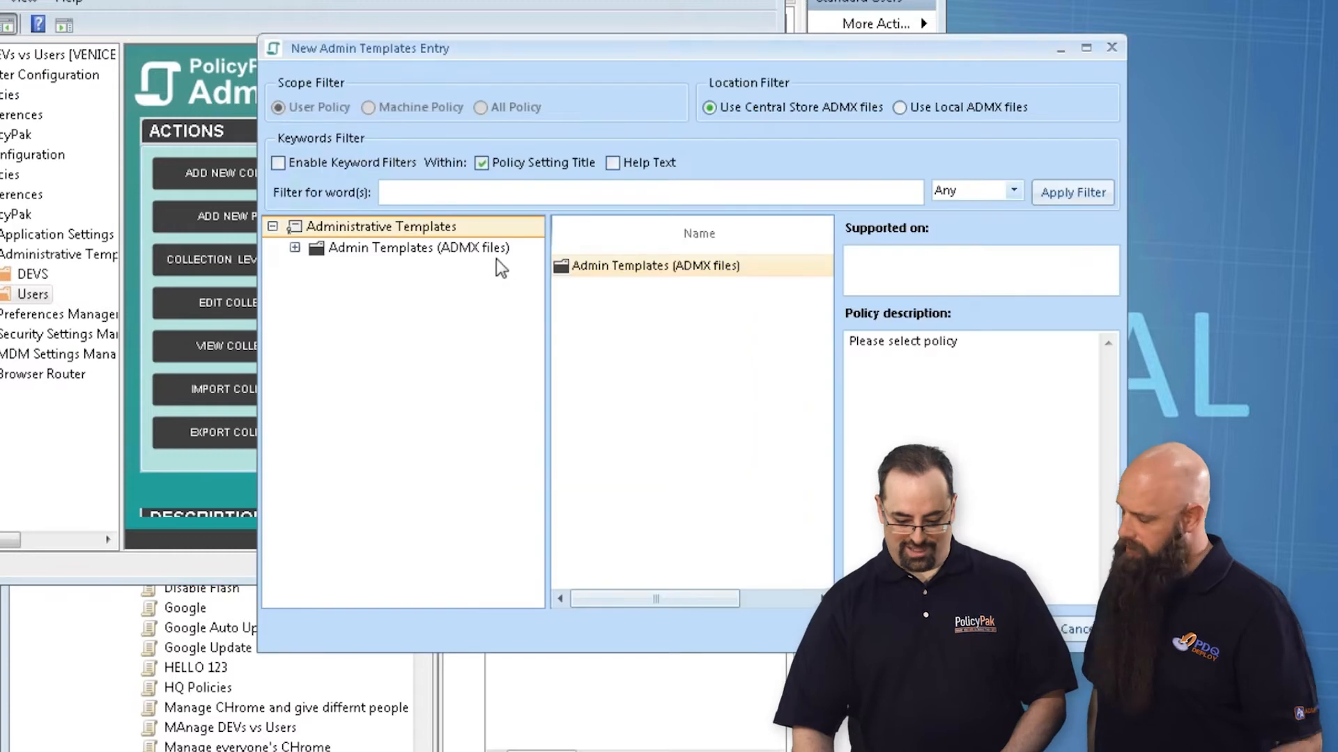
{"action": "double_click", "coordinate": [617, 267]}
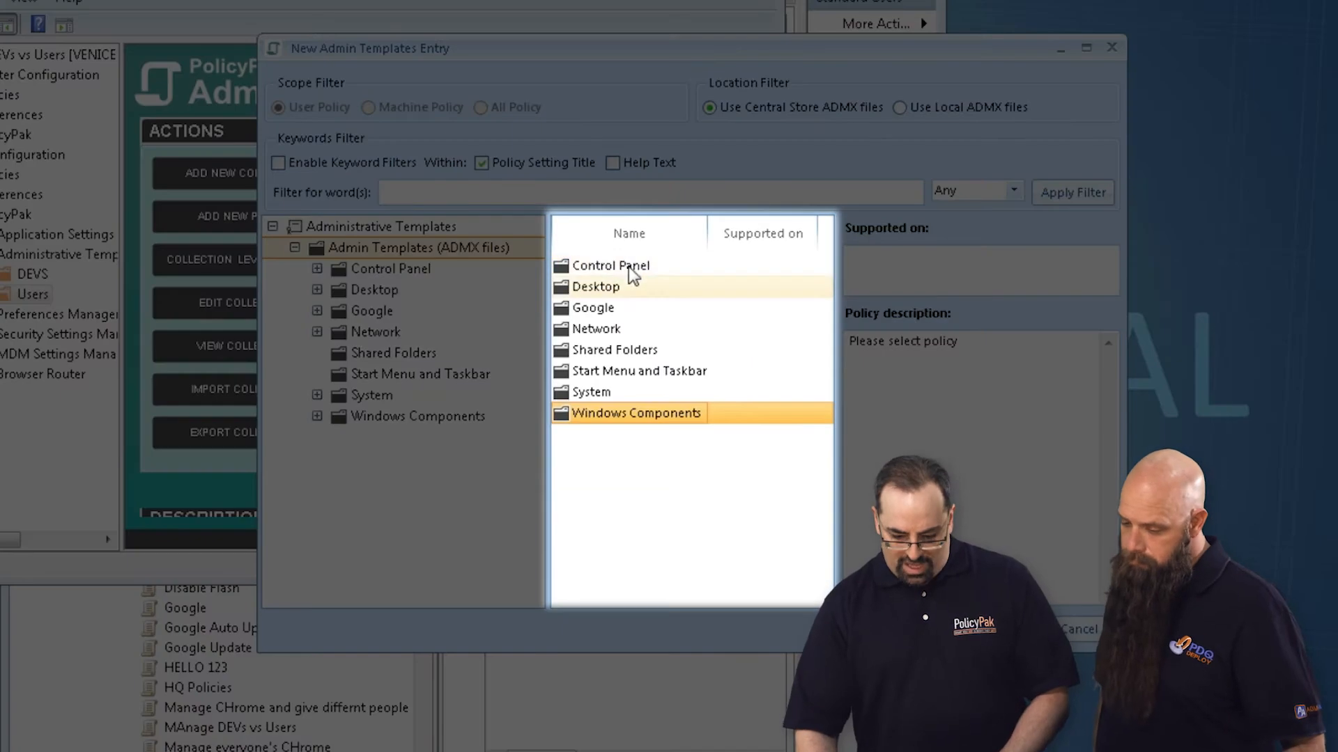
{"action": "double_click", "coordinate": [619, 267]}
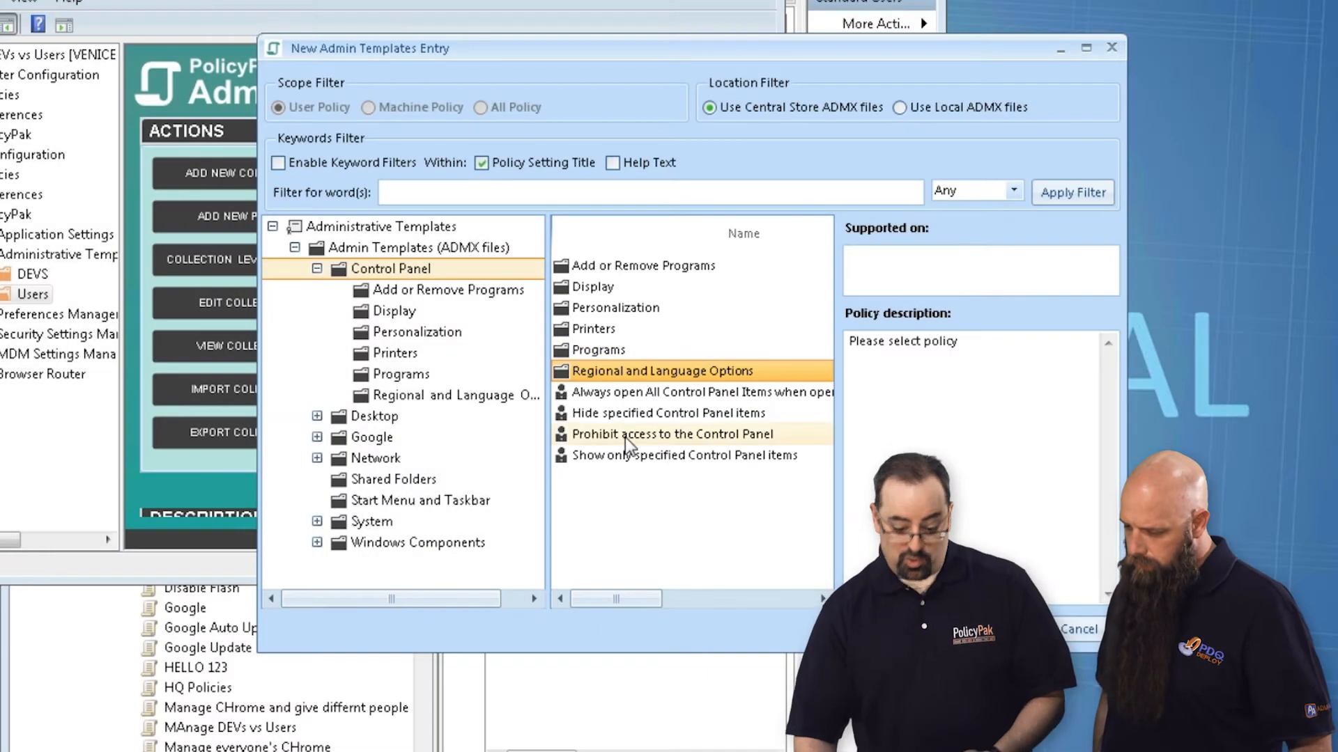
{"action": "double_click", "coordinate": [625, 437]}
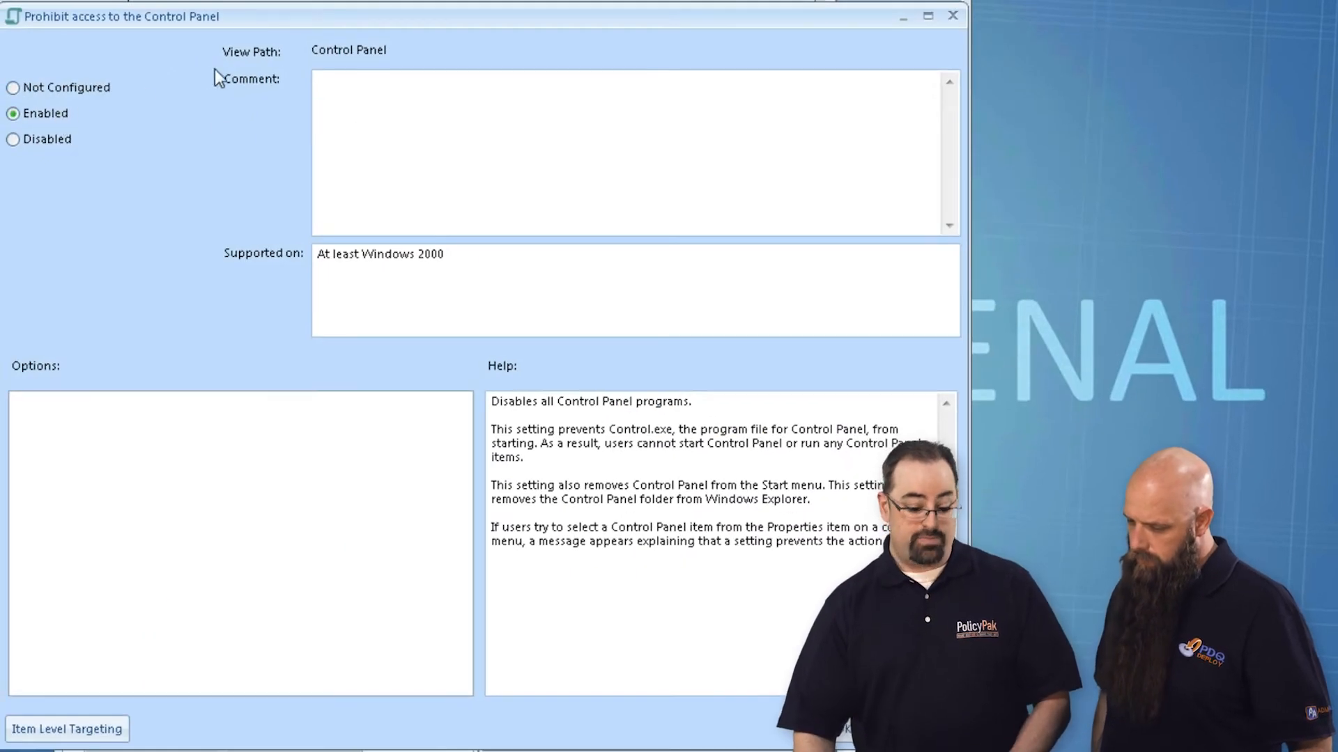
Step: Review the item-level targeting types available for this single policy, and save the policy without adding any targeting
{"action": "left_click", "coordinate": [93, 736]}
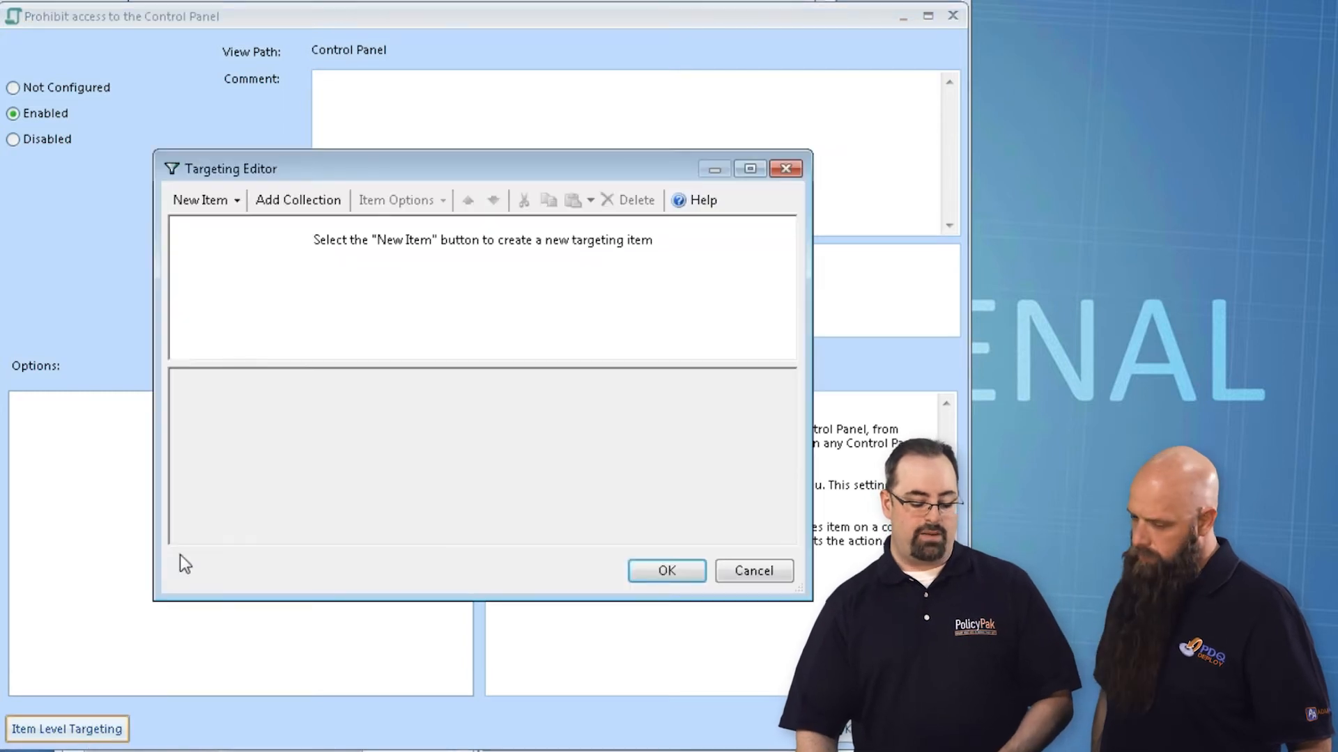
{"action": "left_click", "coordinate": [220, 202]}
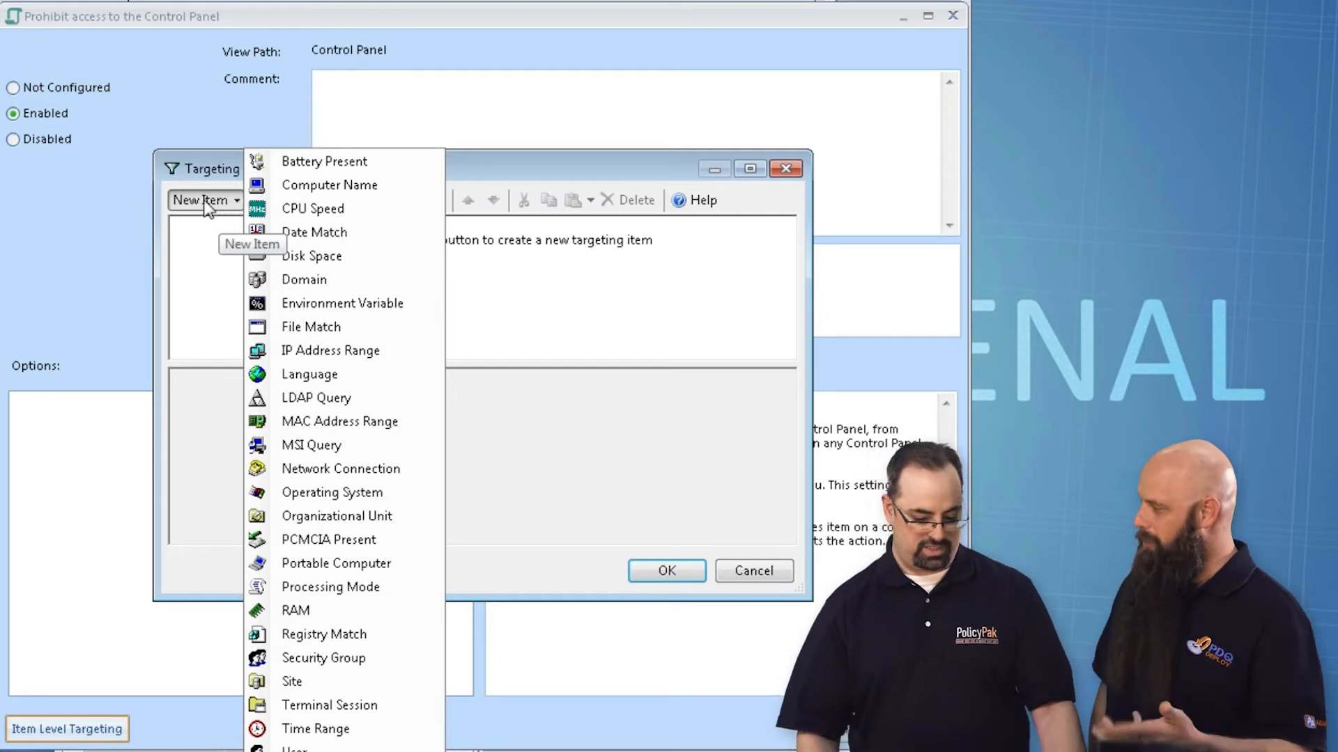
{"action": "left_click", "coordinate": [449, 326]}
{"action": "key", "text": "Escape"}
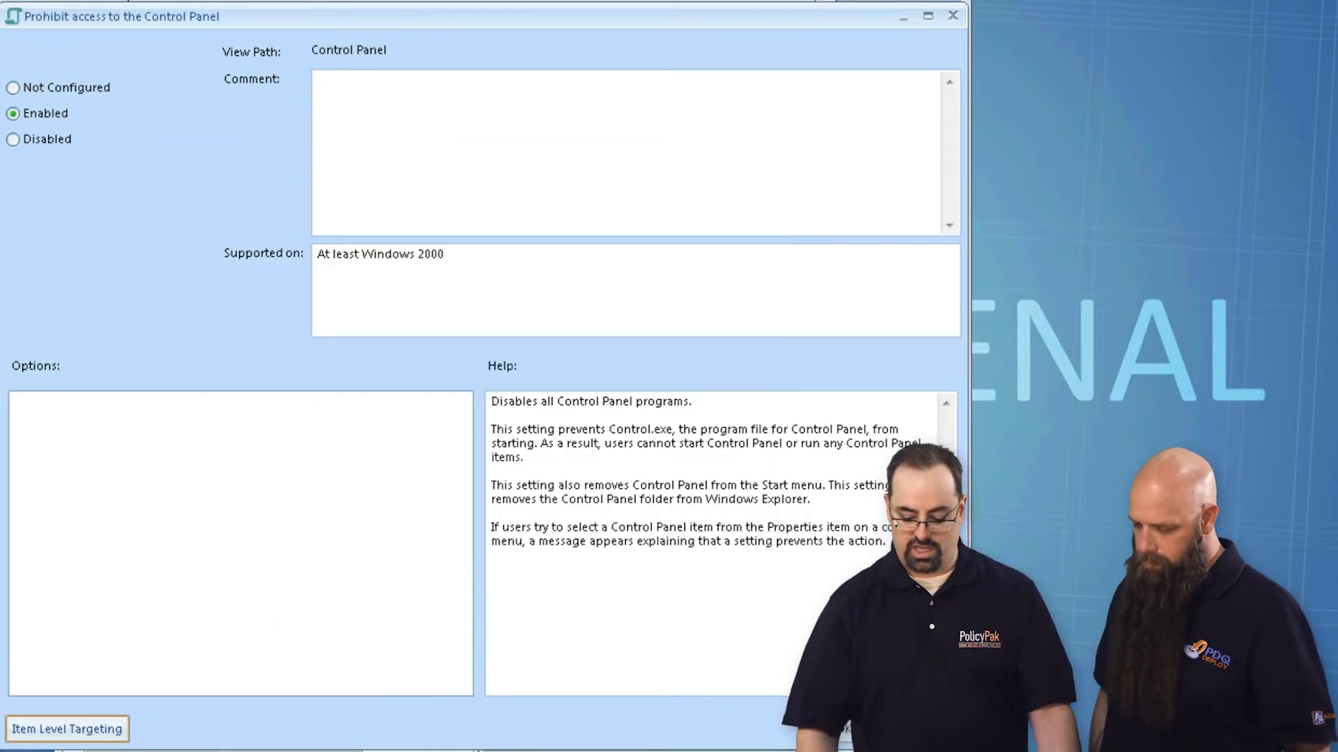
{"action": "key", "text": "Return"}
Step: Start a new policy in the DEVS collection using "Remove Help menu from Start Menu" from the Start Menu and Taskbar templates
{"action": "left_click", "coordinate": [81, 263]}
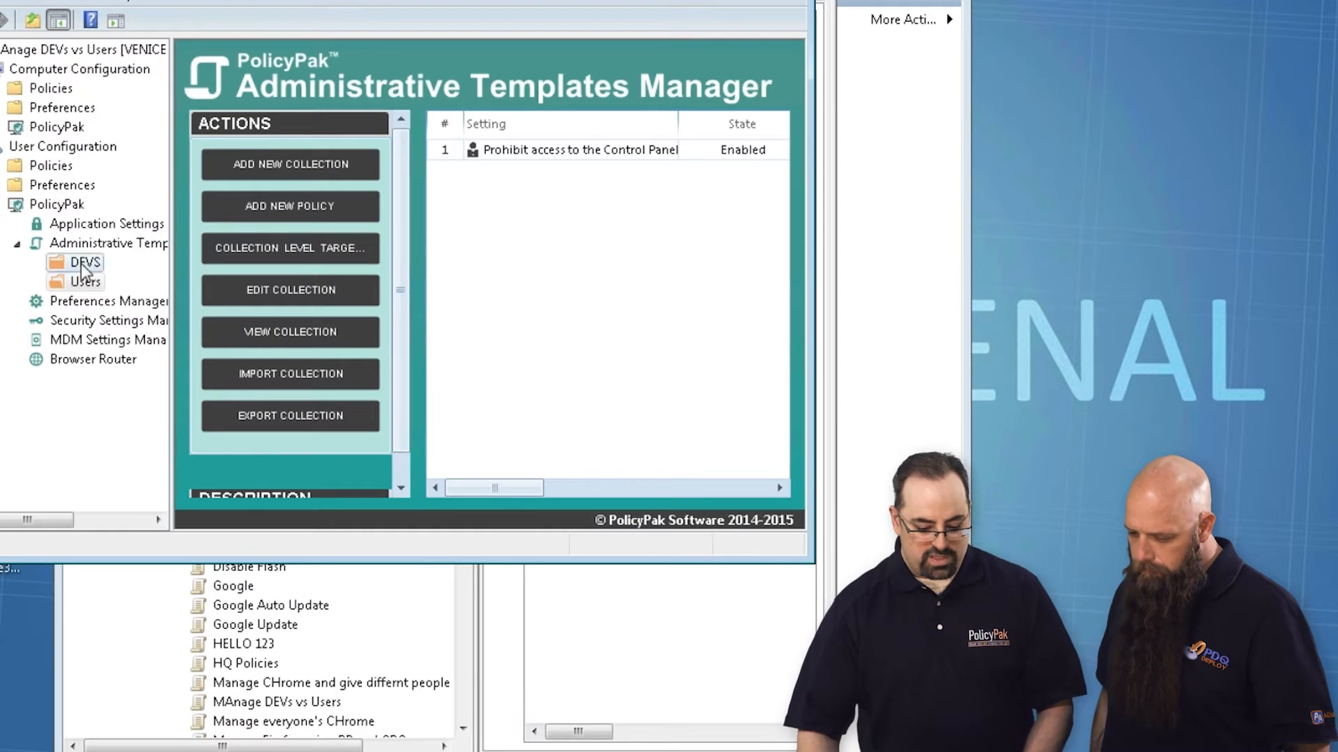
{"action": "right_click", "coordinate": [483, 179]}
{"action": "mouse_move", "coordinate": [505, 191]}
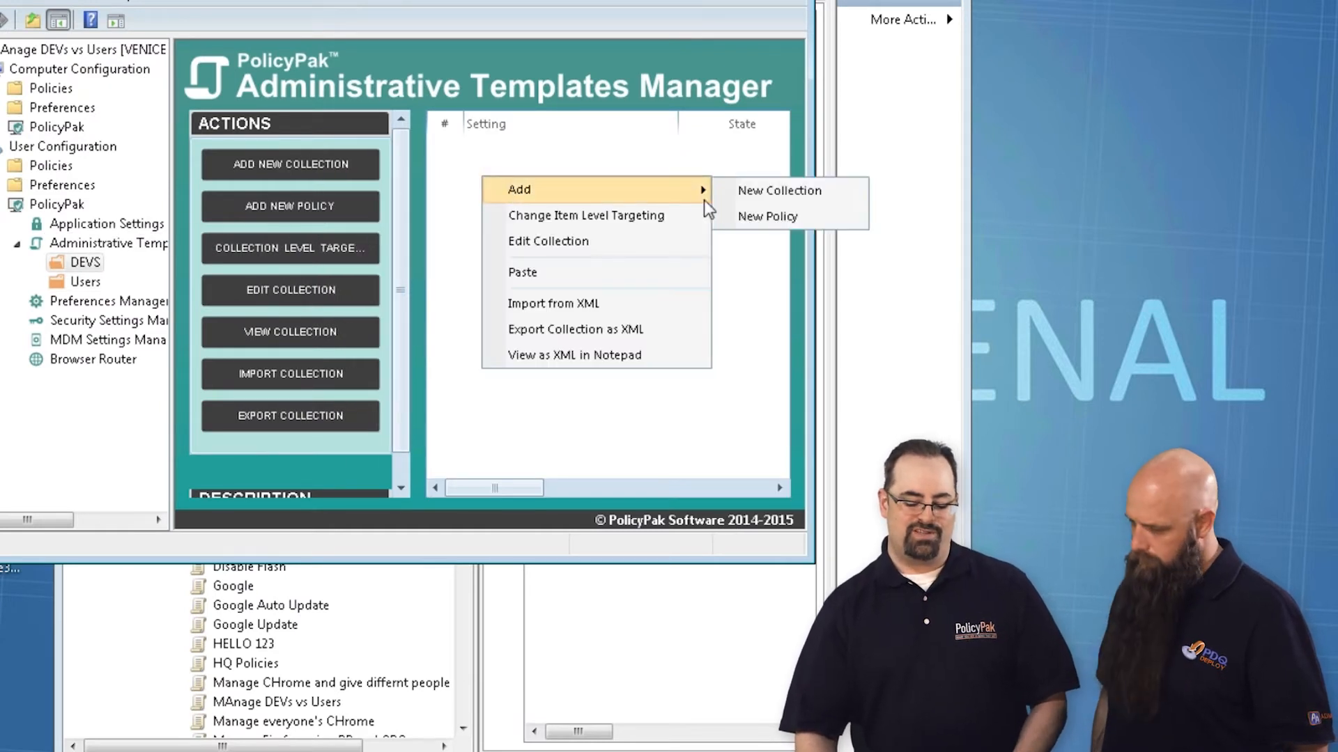
{"action": "left_click", "coordinate": [745, 222]}
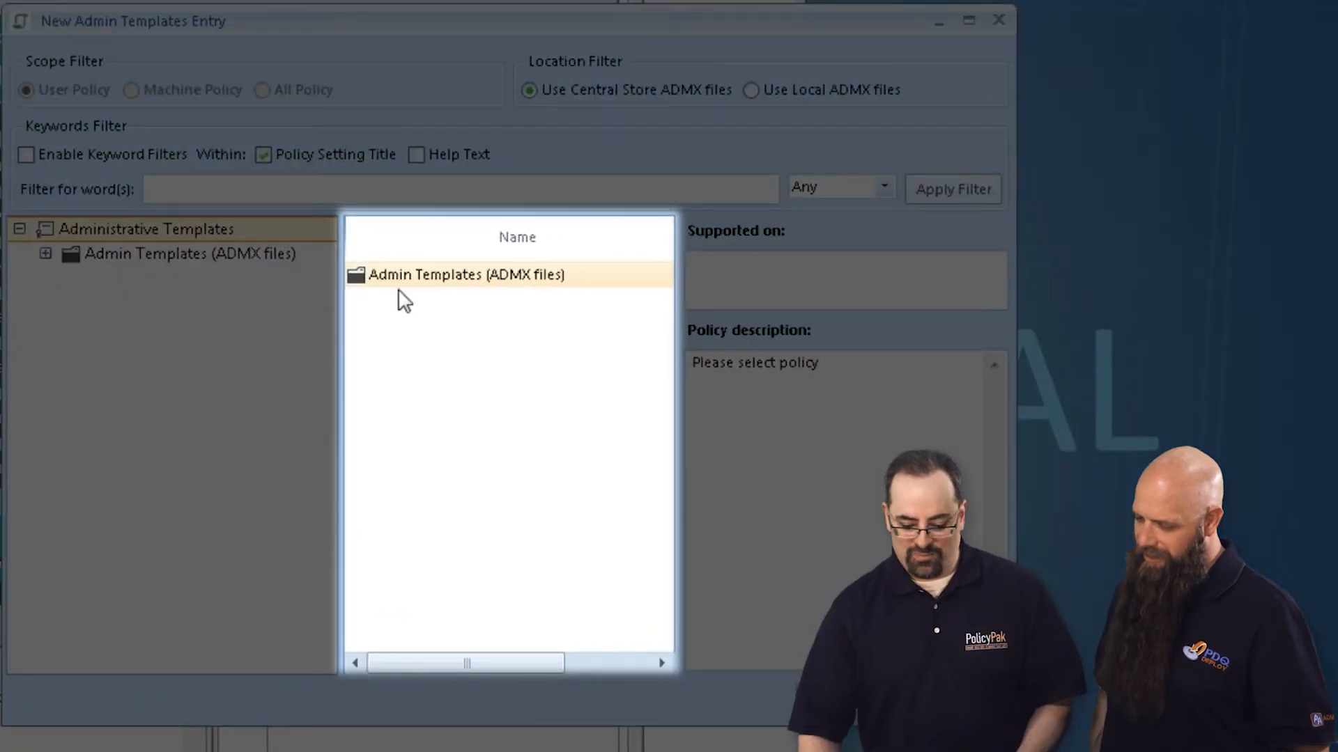
{"action": "double_click", "coordinate": [407, 278]}
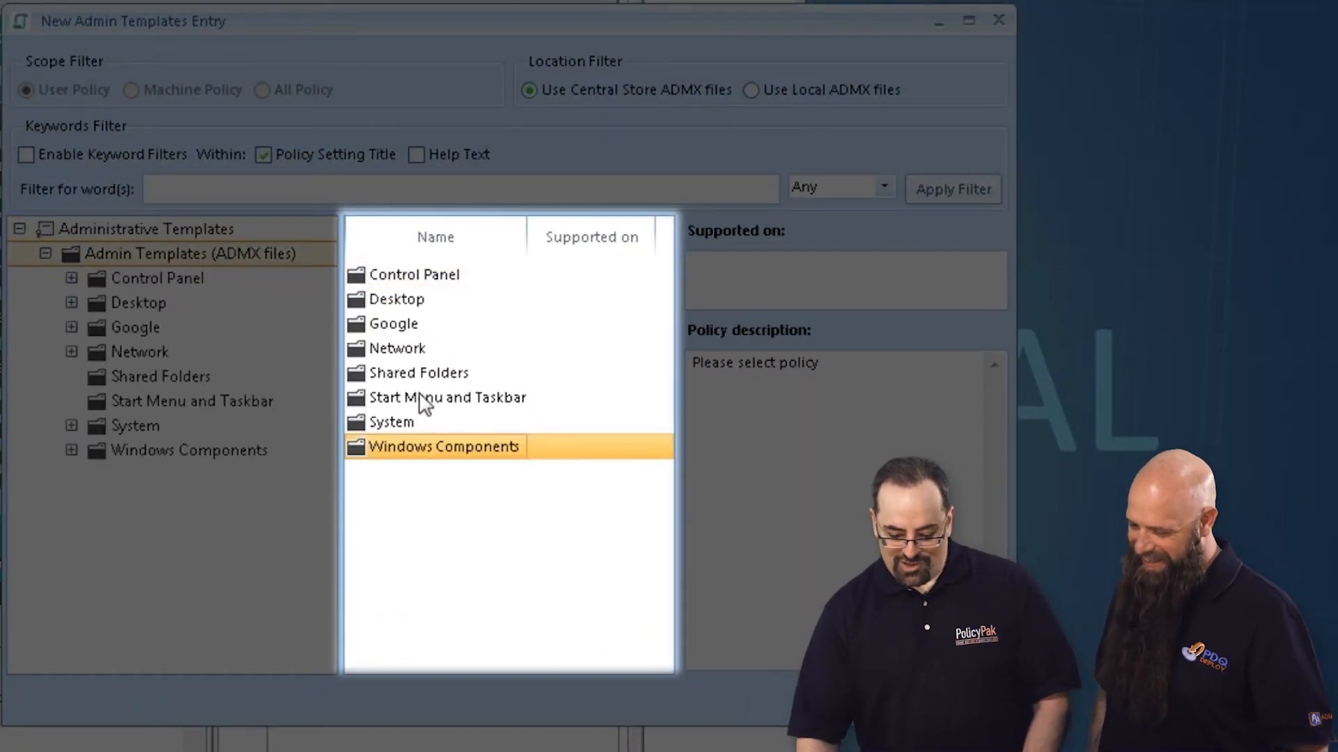
{"action": "left_click", "coordinate": [422, 400]}
{"action": "double_click", "coordinate": [423, 400]}
{"action": "left_click", "coordinate": [433, 515]}
{"action": "scroll", "coordinate": [446, 537], "scroll_direction": "down", "scroll_amount": 5}
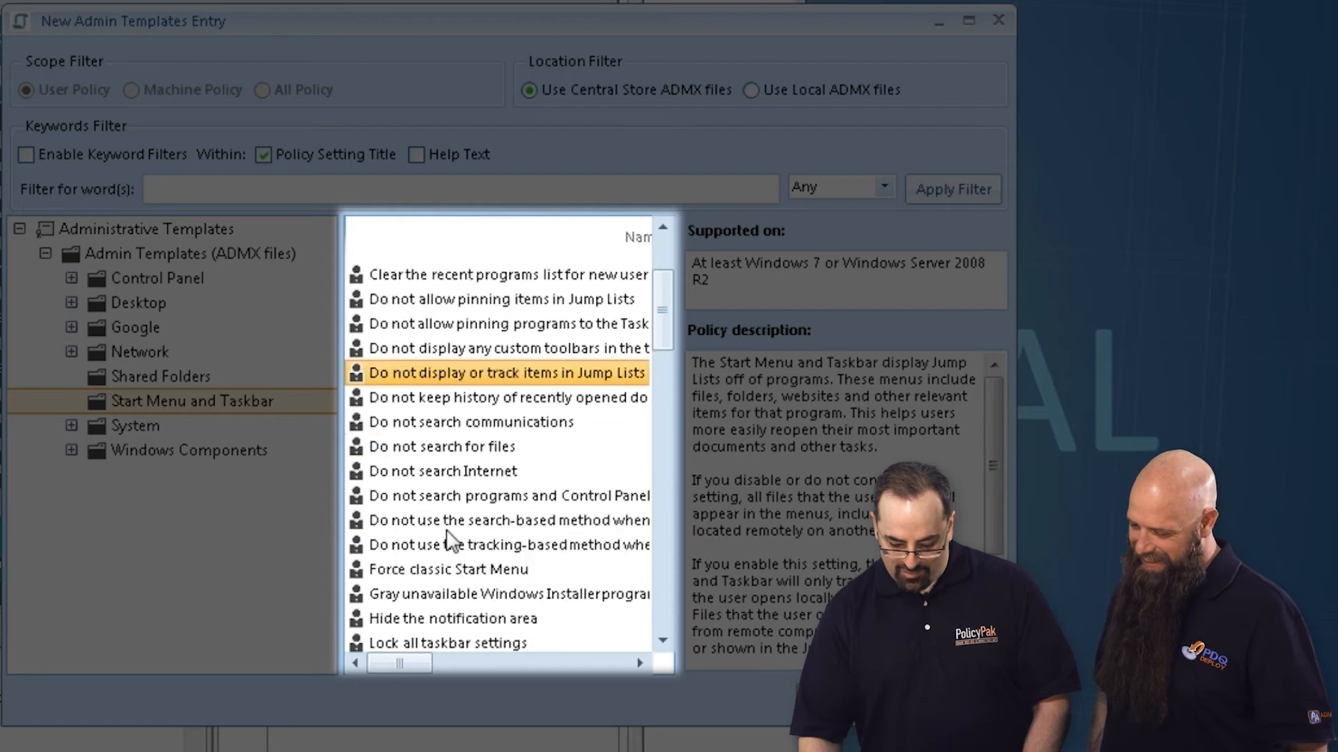
{"action": "scroll", "coordinate": [455, 551], "scroll_direction": "down", "scroll_amount": 6}
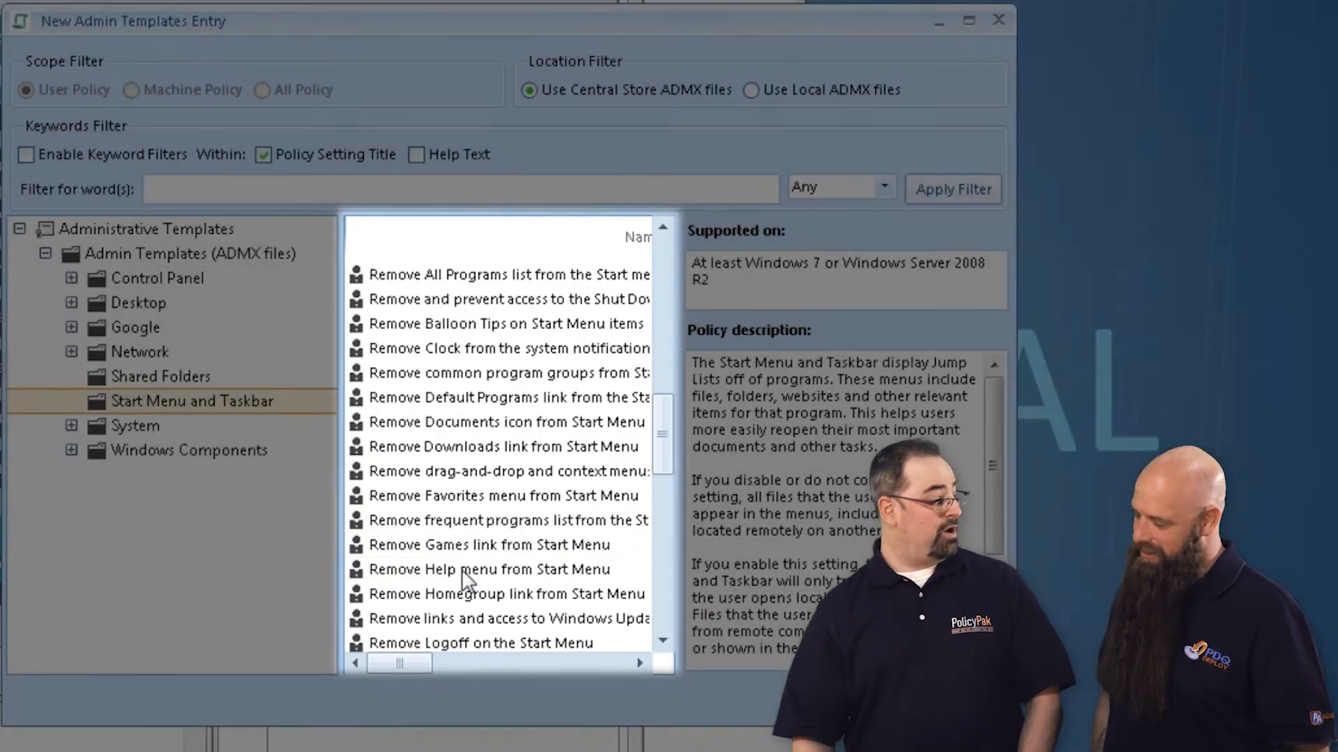
{"action": "double_click", "coordinate": [463, 570]}
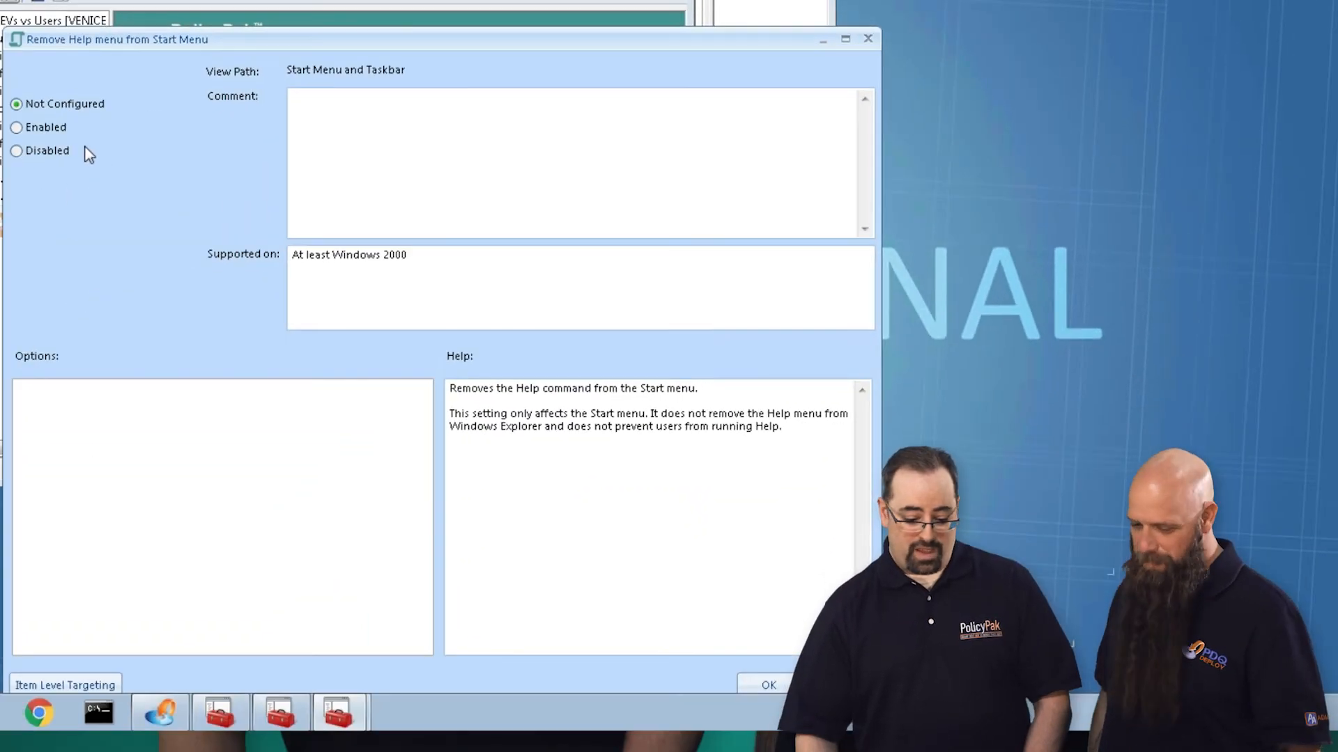
Step: Set the "Remove Help menu from Start Menu" policy to Enabled and save it
{"action": "left_click", "coordinate": [56, 126]}
{"action": "left_click_drag", "start_coordinate": [368, 40], "coordinate": [476, 0]}
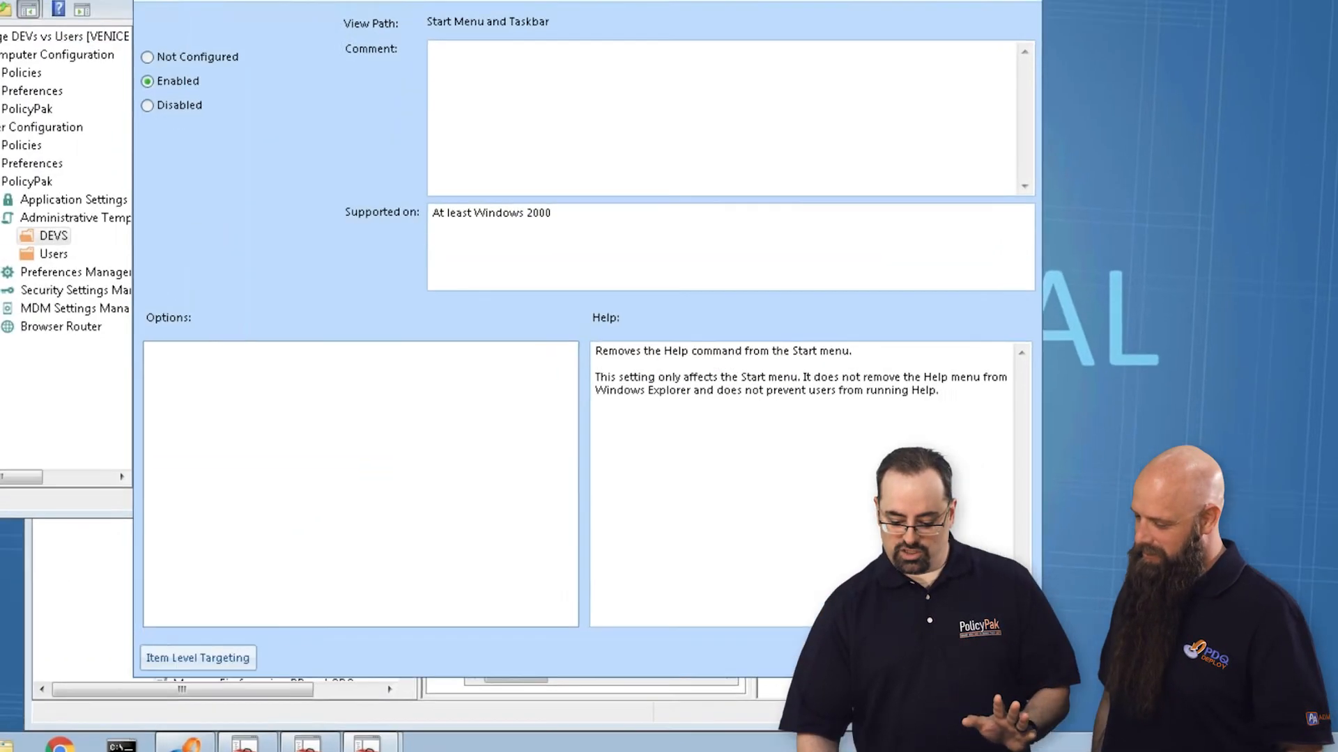
{"action": "left_click", "coordinate": [857, 622]}
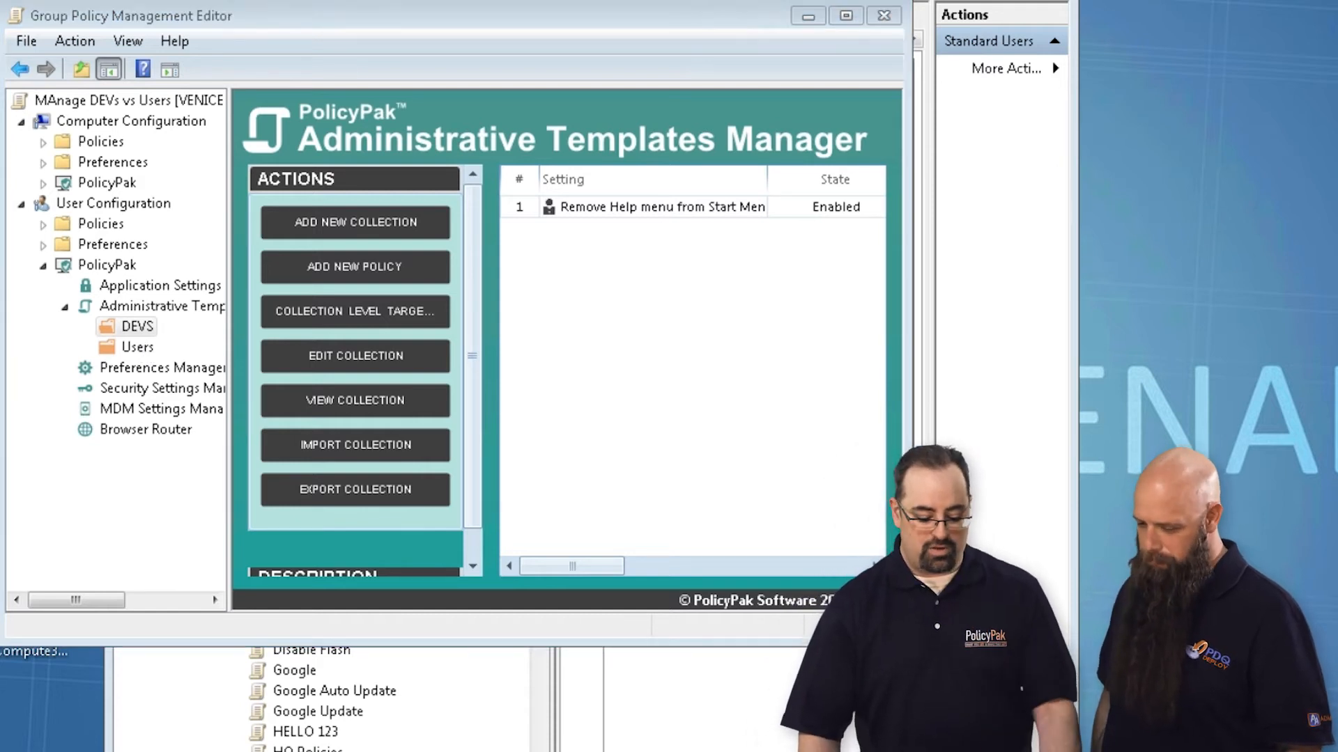
Step: Switch to the Computer1 Remote Desktop session and try to open the desktop's Personalize settings, dismissing any message boxes
{"action": "key", "text": "Return"}
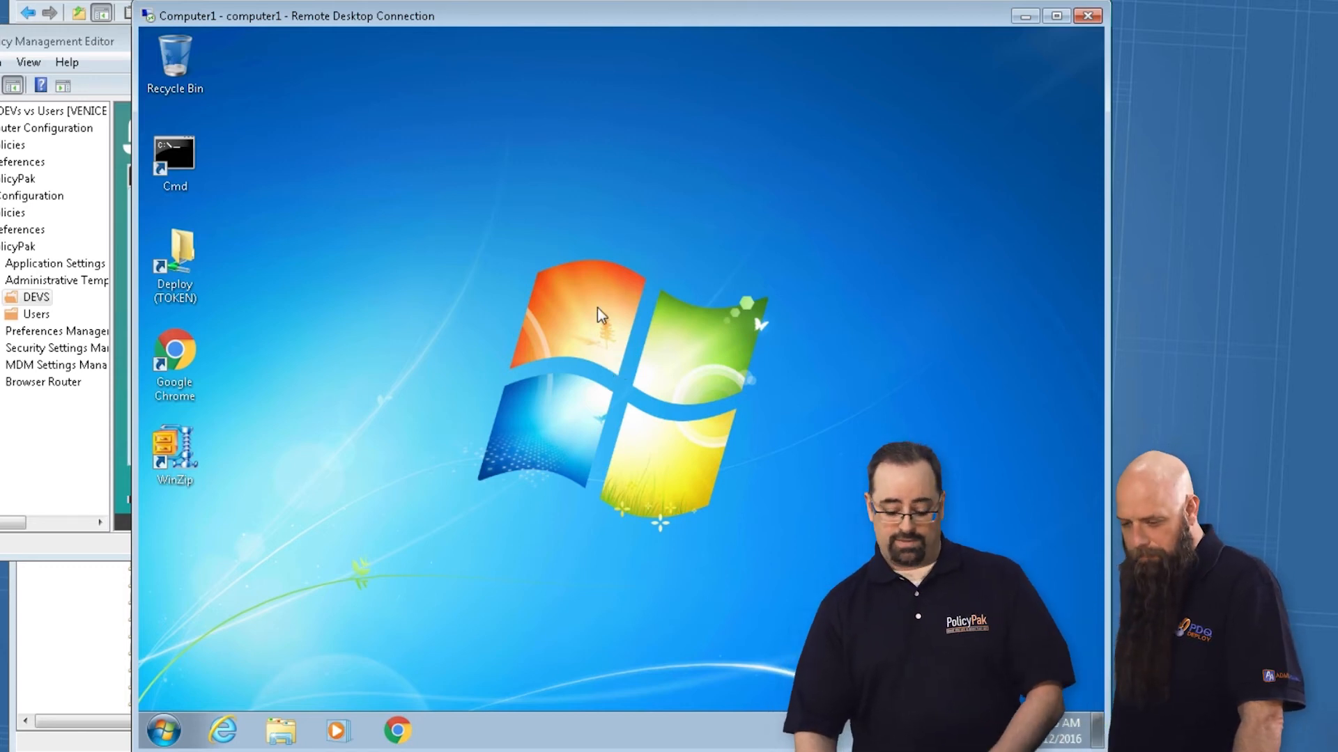
{"action": "right_click", "coordinate": [747, 205]}
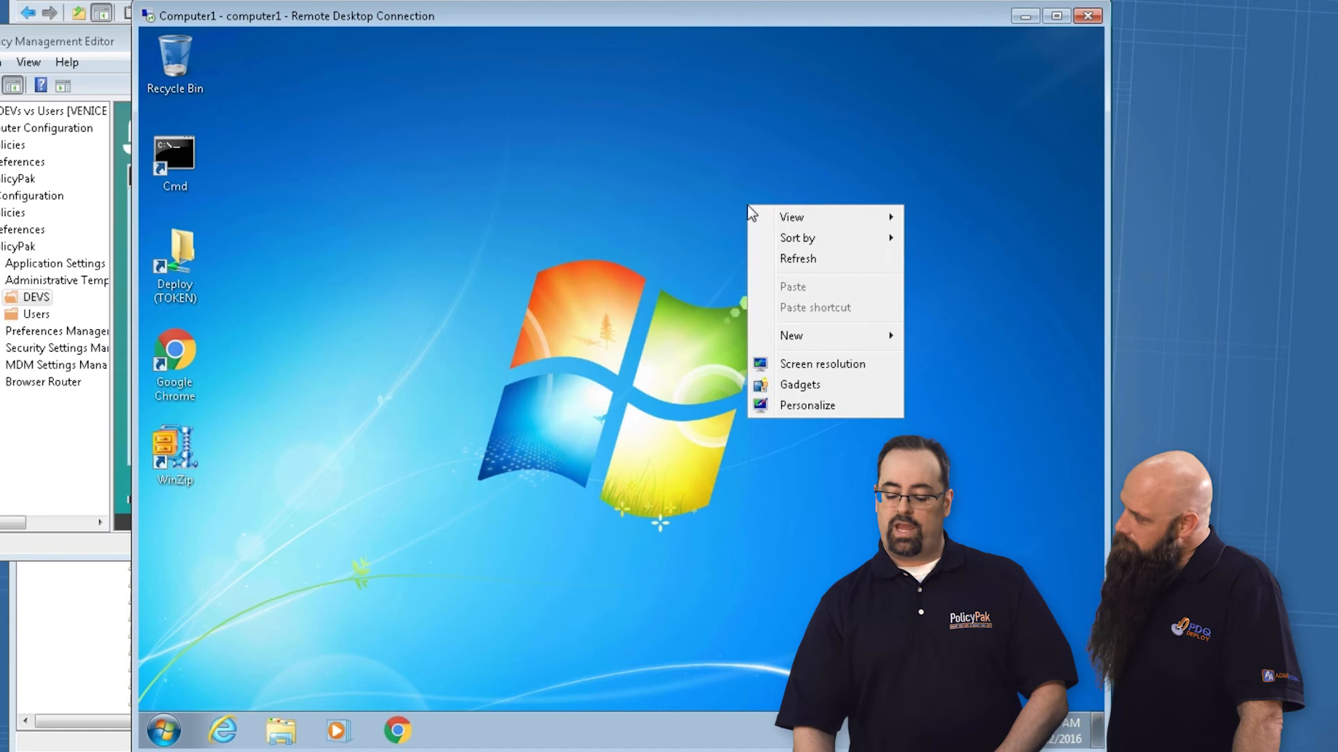
{"action": "left_click", "coordinate": [801, 407]}
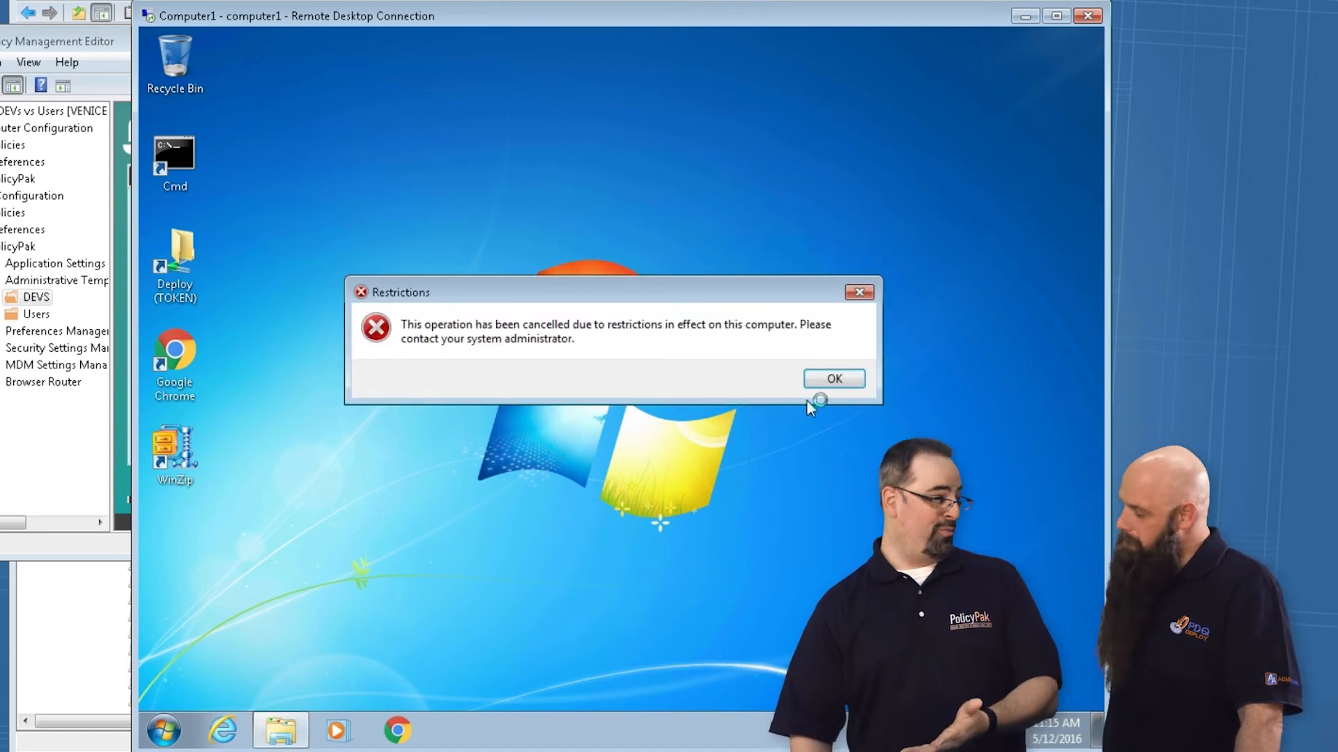
{"action": "left_click", "coordinate": [834, 383]}
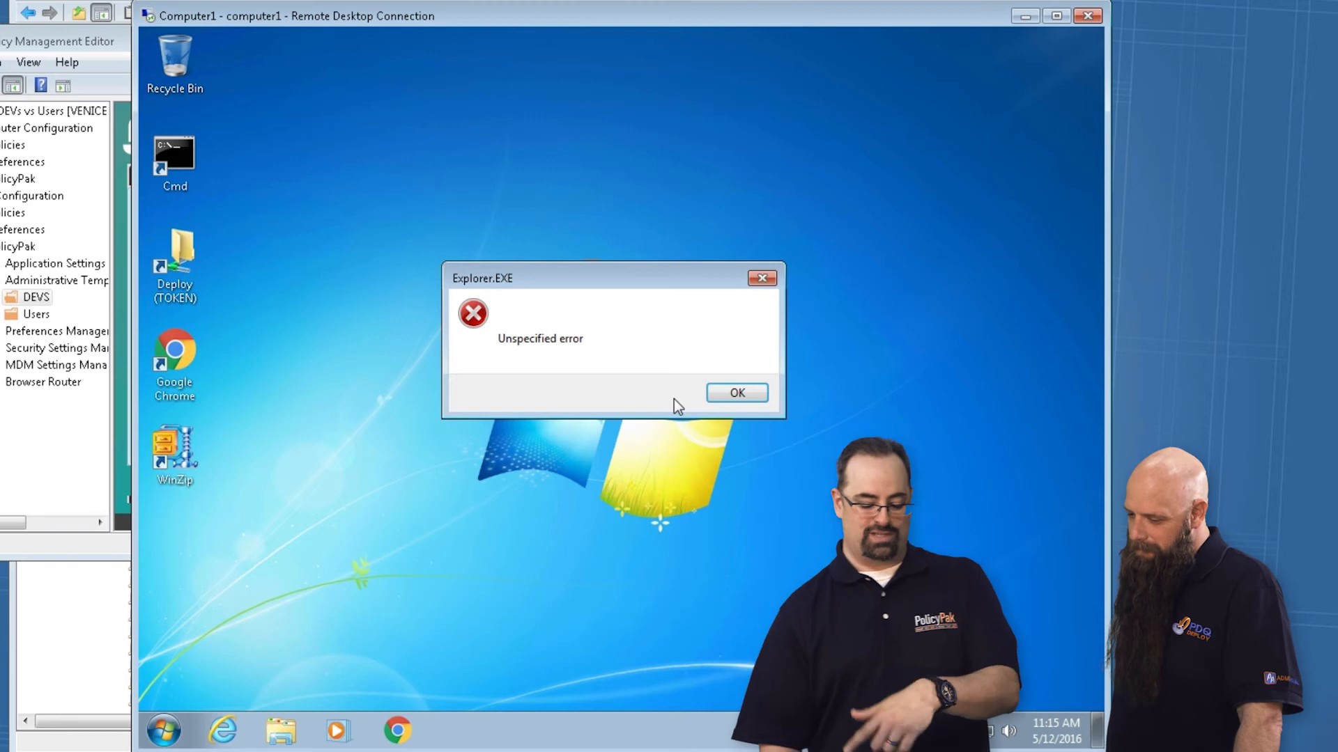
{"action": "left_click", "coordinate": [735, 395]}
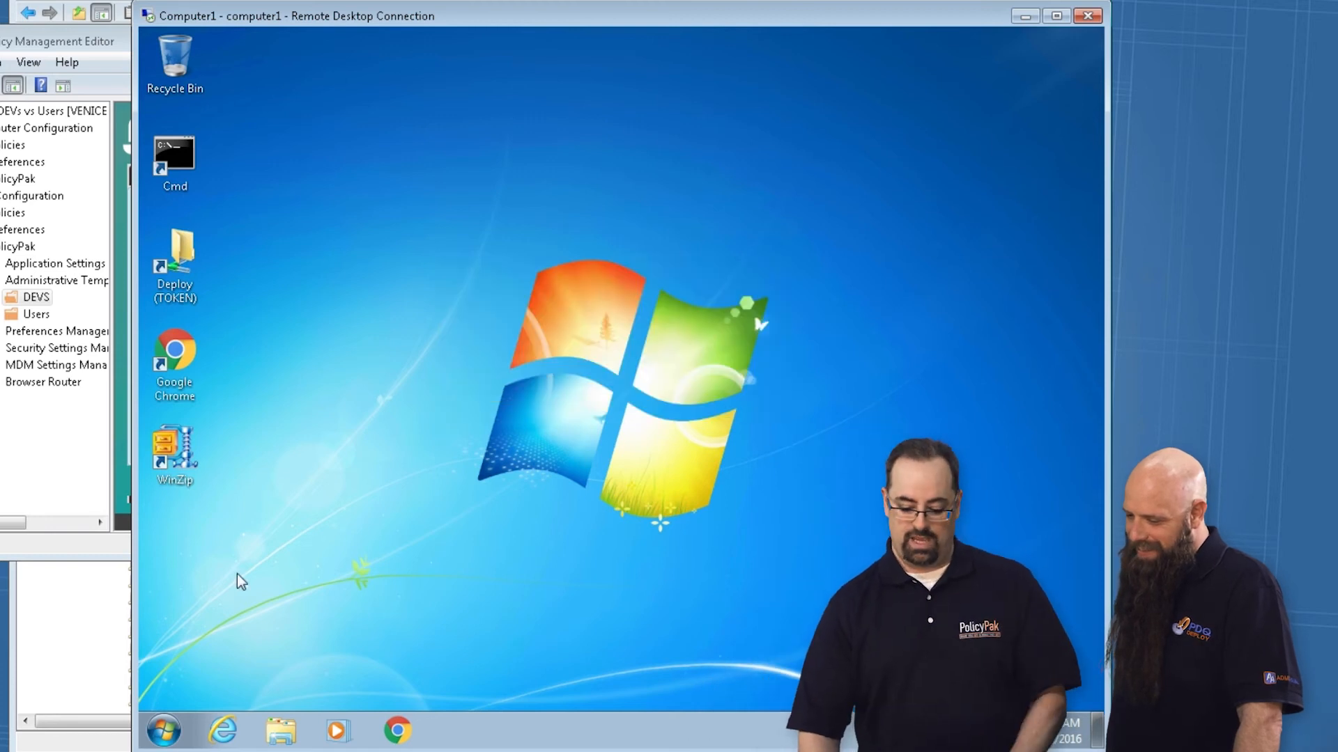
Step: Log off the current account on computer1 and reconnect through Remote Desktop as user2, entering the account password
{"action": "left_click", "coordinate": [162, 730]}
{"action": "left_click", "coordinate": [428, 692]}
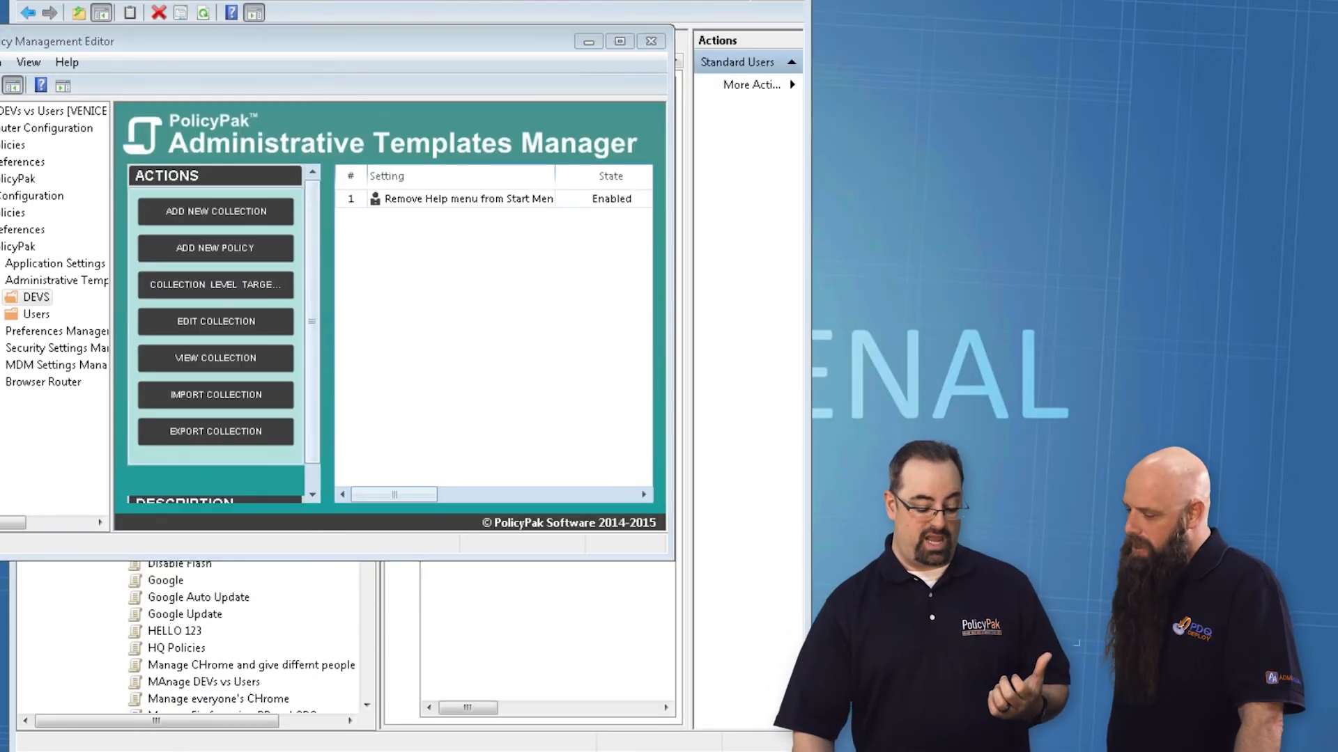
{"action": "left_click", "coordinate": [502, 379]}
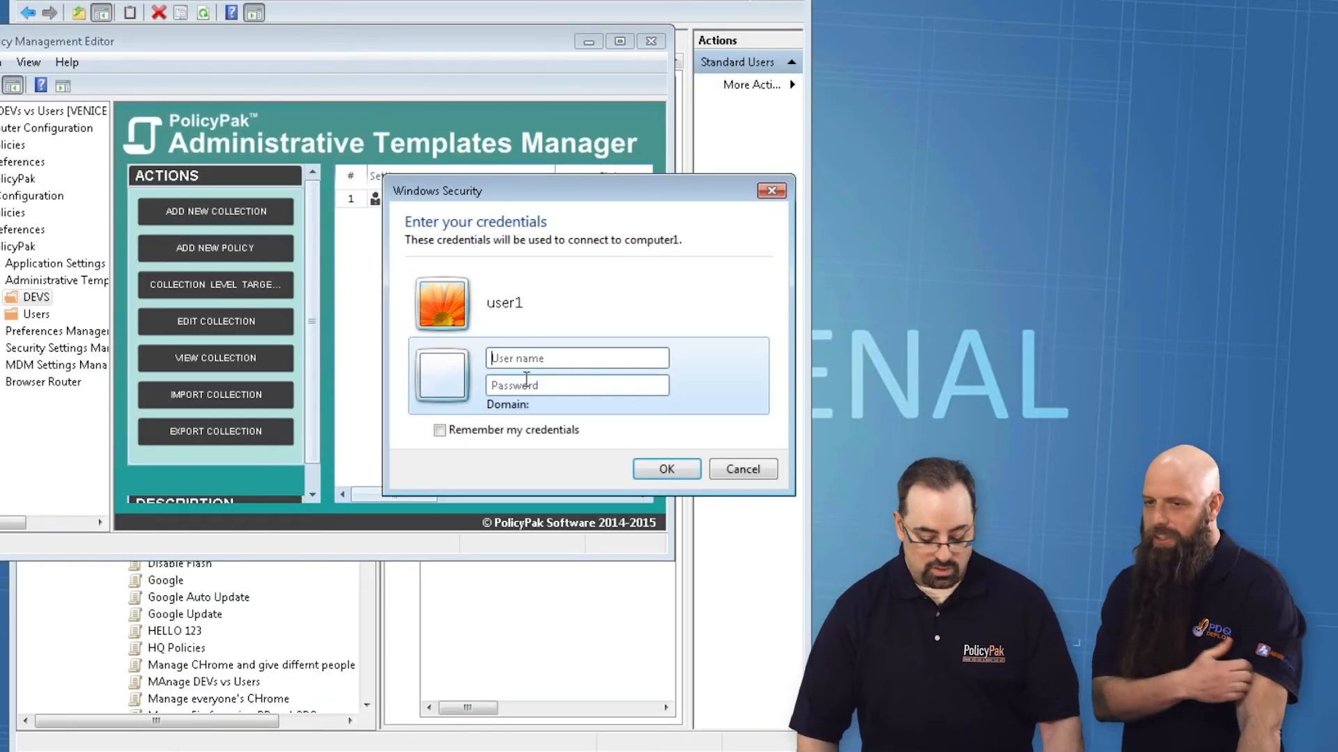
{"action": "type", "text": "user2"}
{"action": "key", "text": "Tab"}
{"action": "type", "text": "•"}
{"action": "key", "text": "Return"}
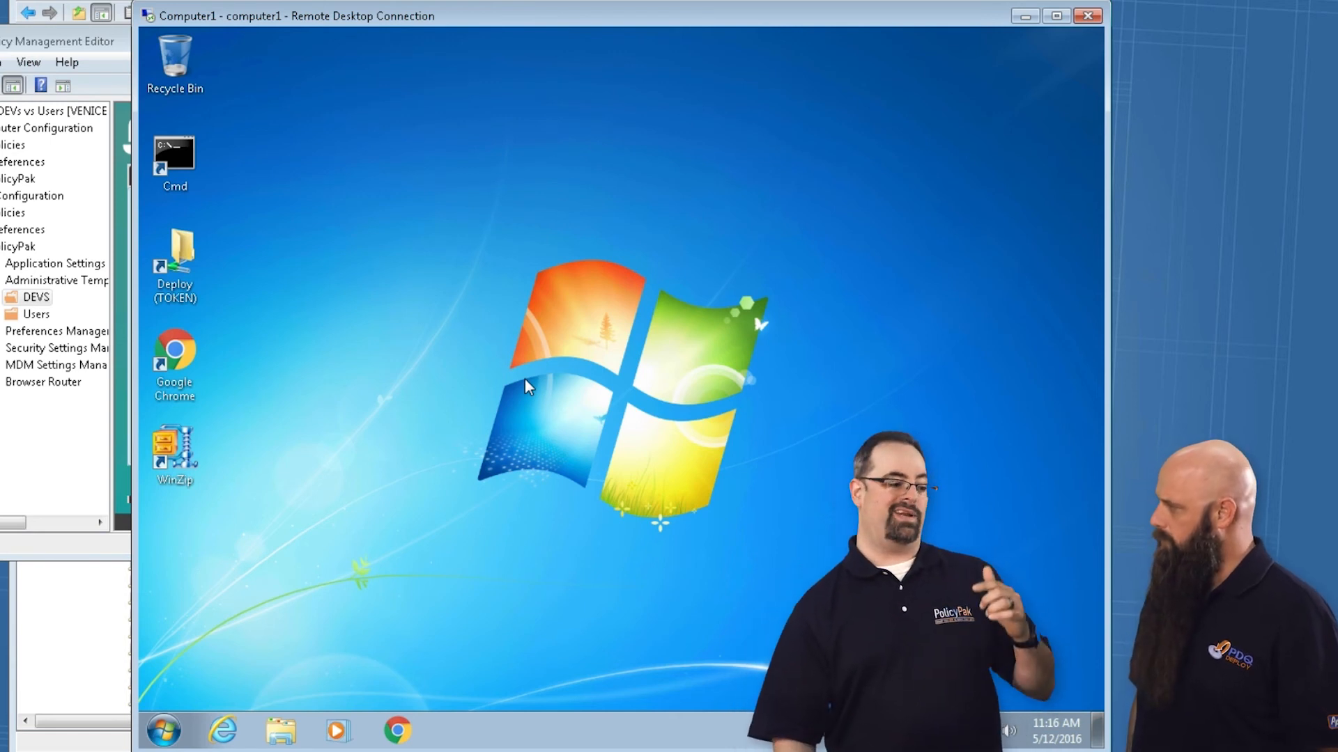
Step: Open the desktop's Personalization settings and the Start menu as user2 to check which policy settings apply
{"action": "right_click", "coordinate": [724, 216]}
{"action": "left_click", "coordinate": [771, 414]}
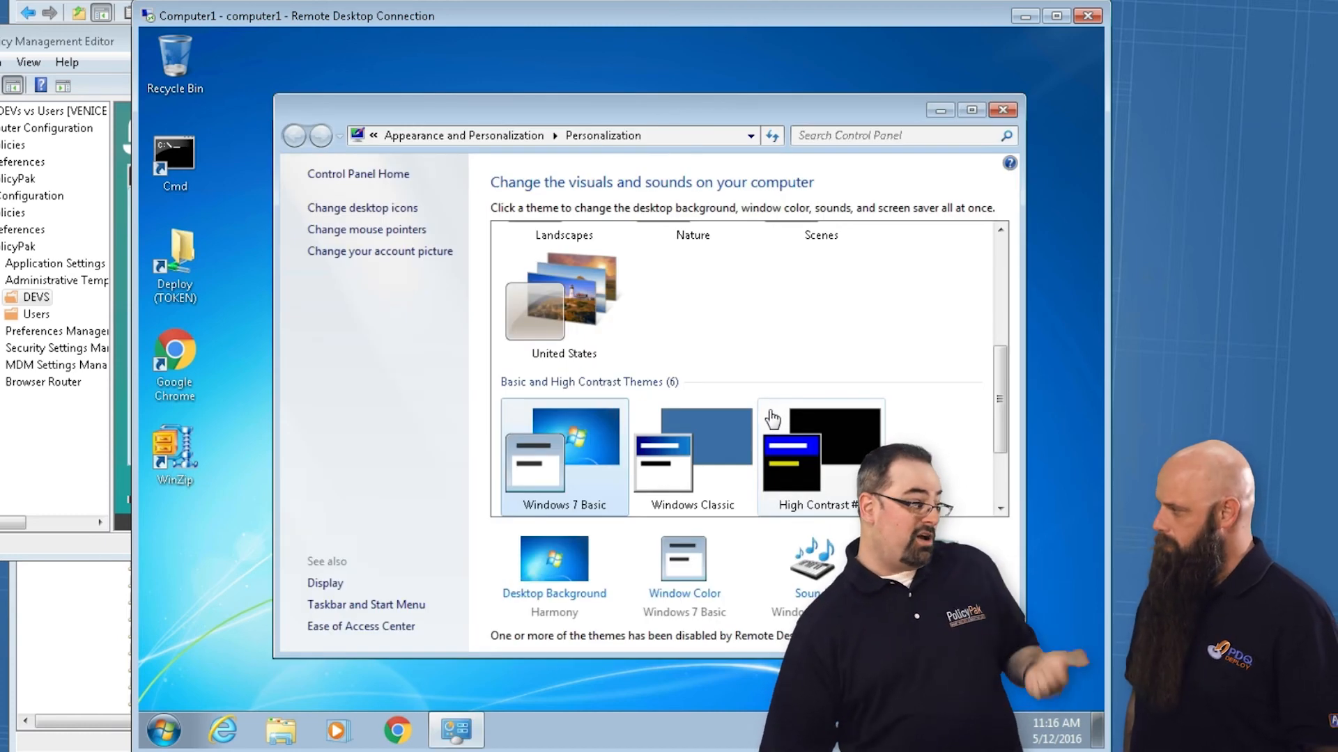
{"action": "left_click", "coordinate": [165, 733]}
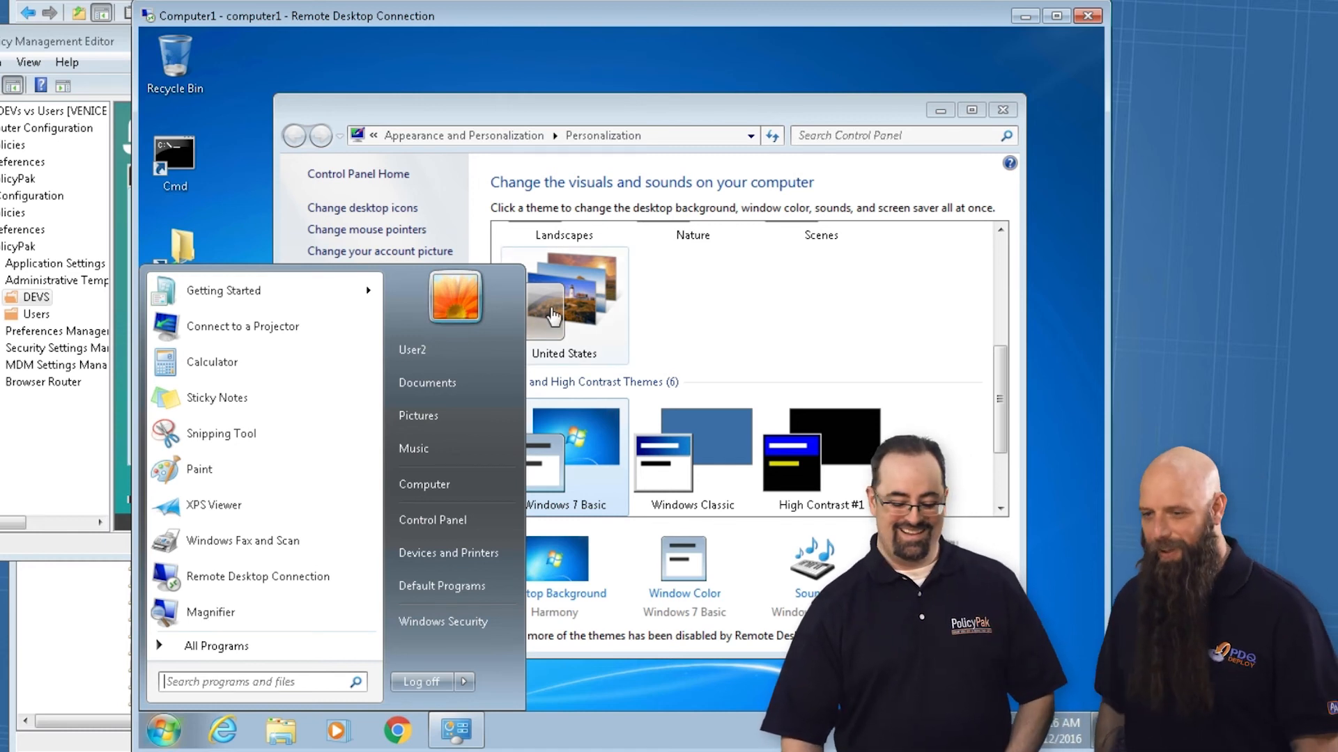
Step: Switch back to the Group Policy Management Editor and show the PolicyPak Administrative Templates collections
{"action": "left_click", "coordinate": [32, 298]}
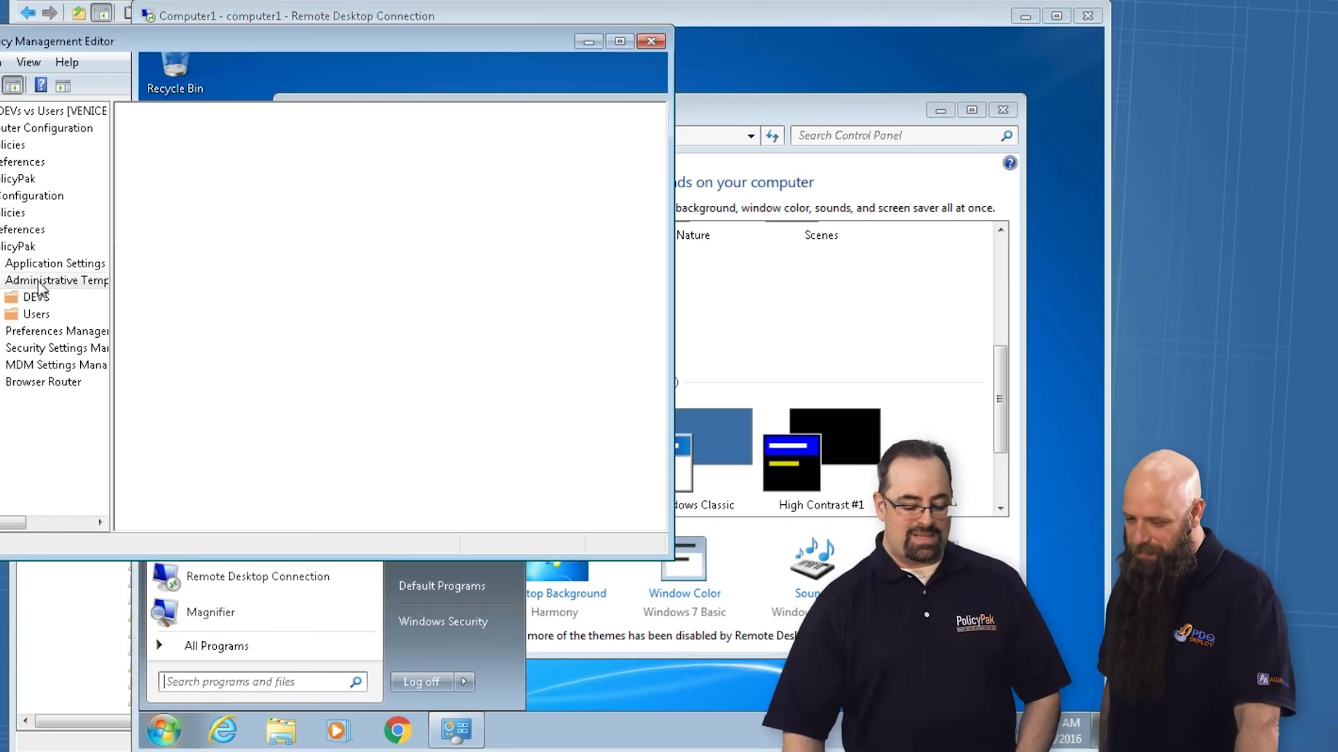